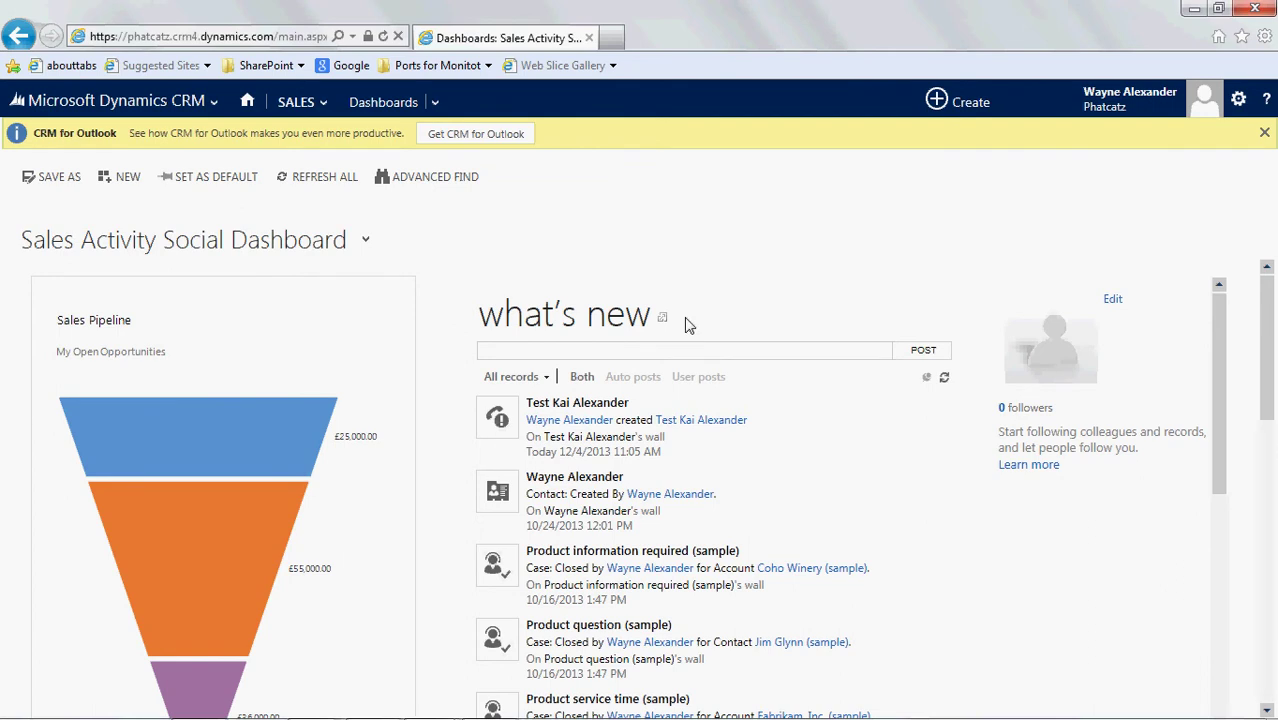
- Open the Processes list in the Process Center of the Settings area
{"action": "left_click", "coordinate": [214, 102]}
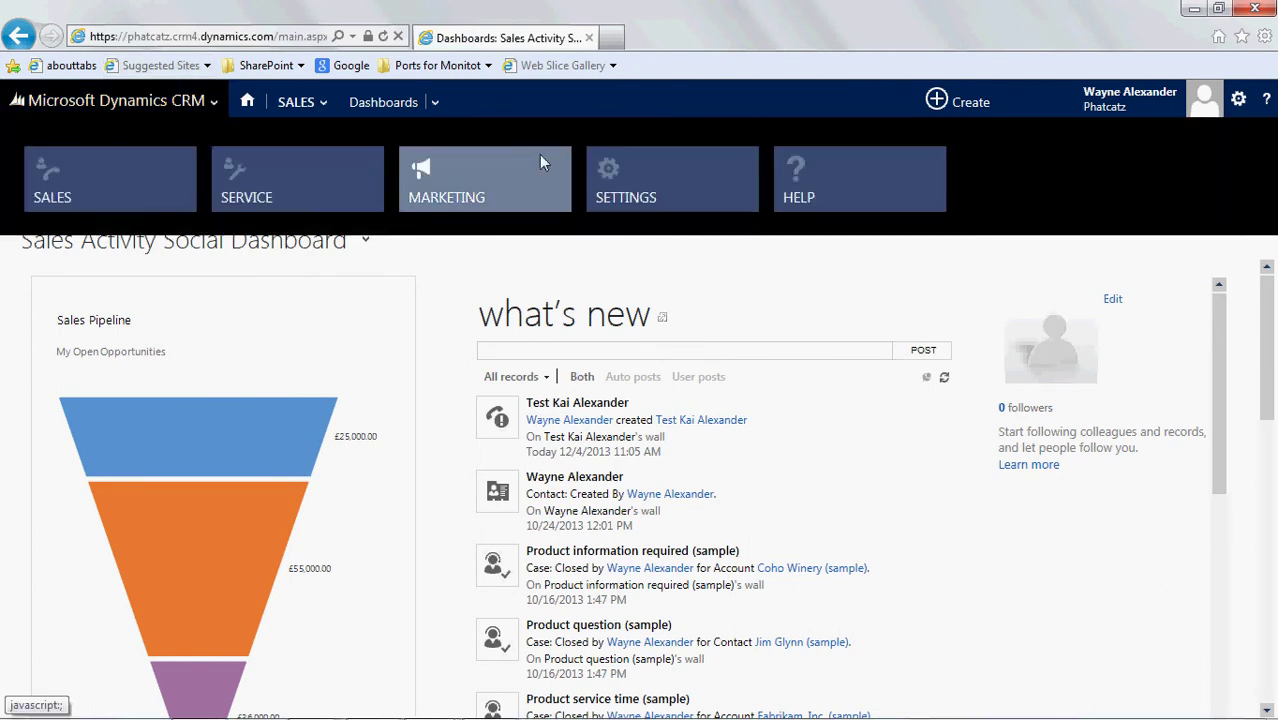
{"action": "left_click", "coordinate": [662, 193]}
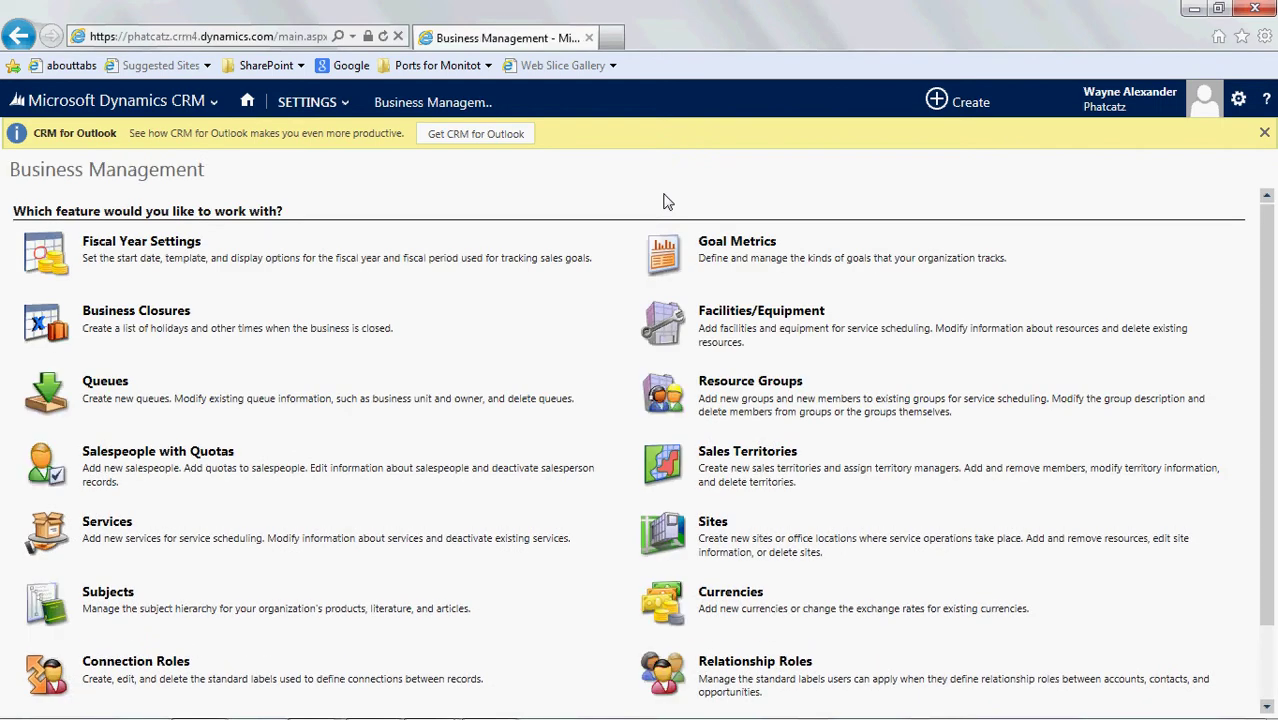
{"action": "left_click", "coordinate": [337, 112]}
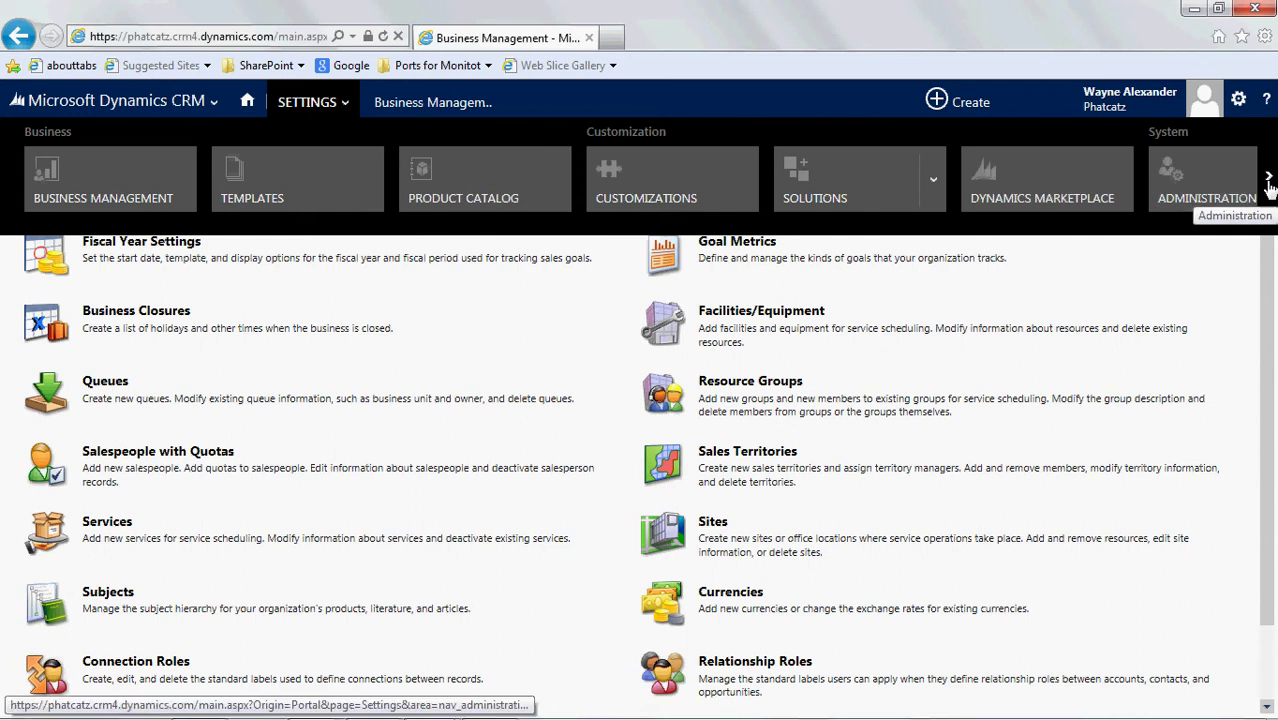
{"action": "left_click", "coordinate": [1268, 180]}
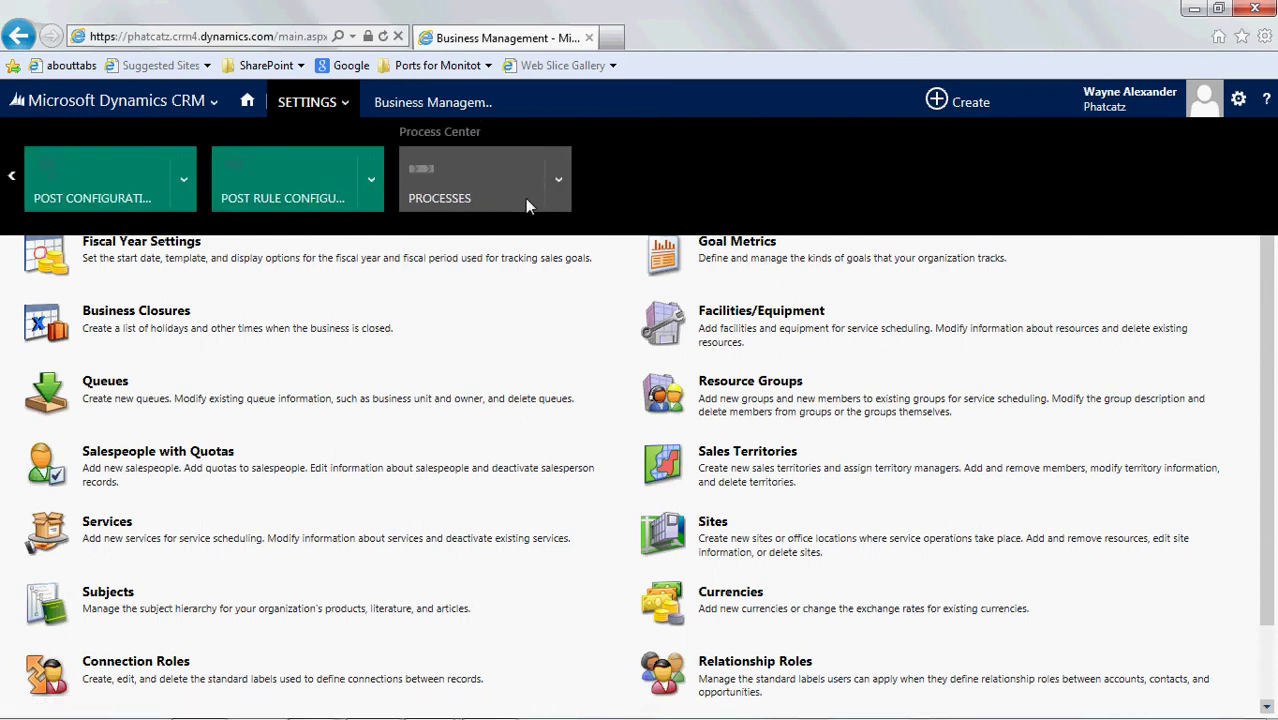
{"action": "left_click", "coordinate": [490, 175]}
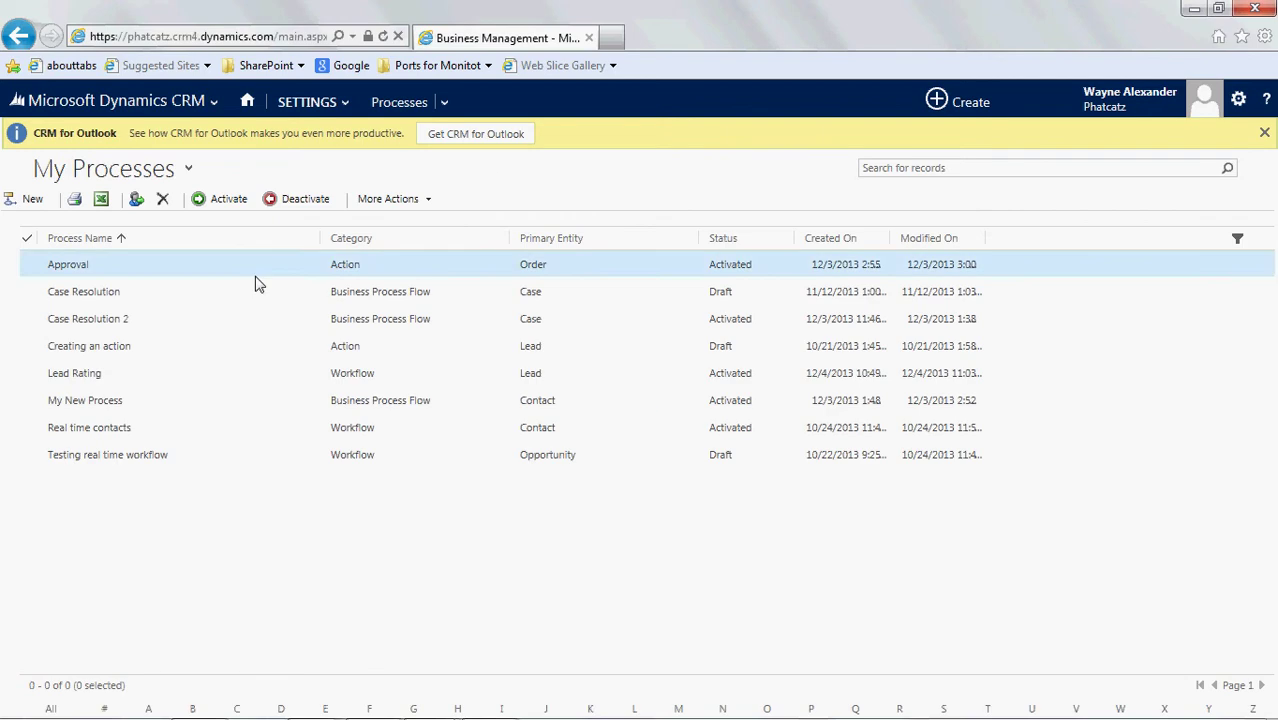
- Create a new blank process named "Lead Source Web: Rating Hot" with category Workflow and entity Lead
{"action": "left_click", "coordinate": [33, 200]}
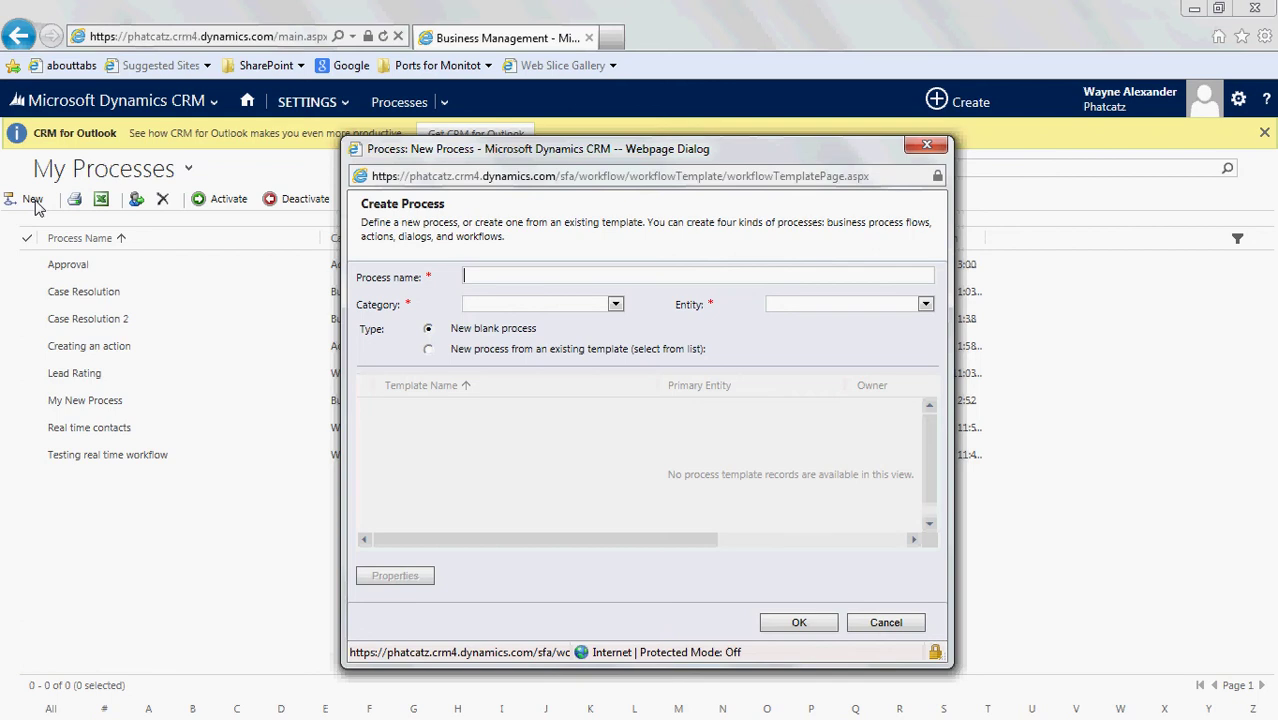
{"action": "type", "text": "Lead Source Web: Rating Hot"}
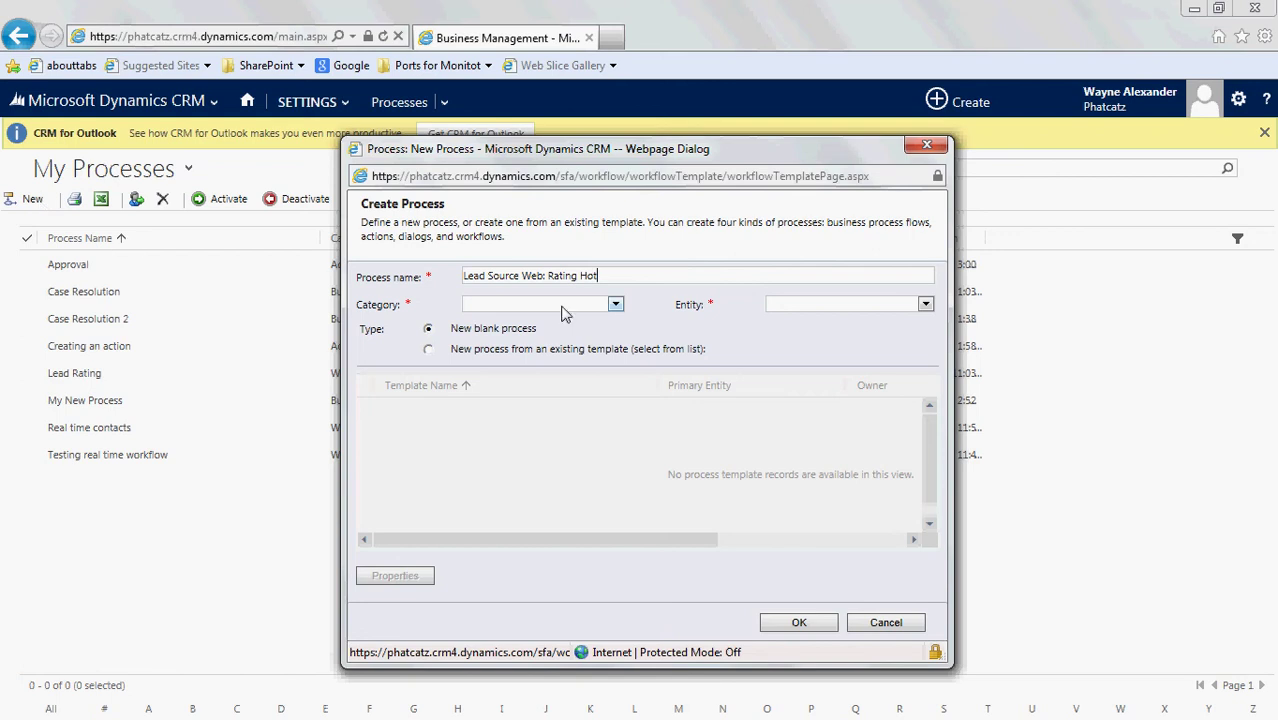
{"action": "left_click", "coordinate": [615, 305]}
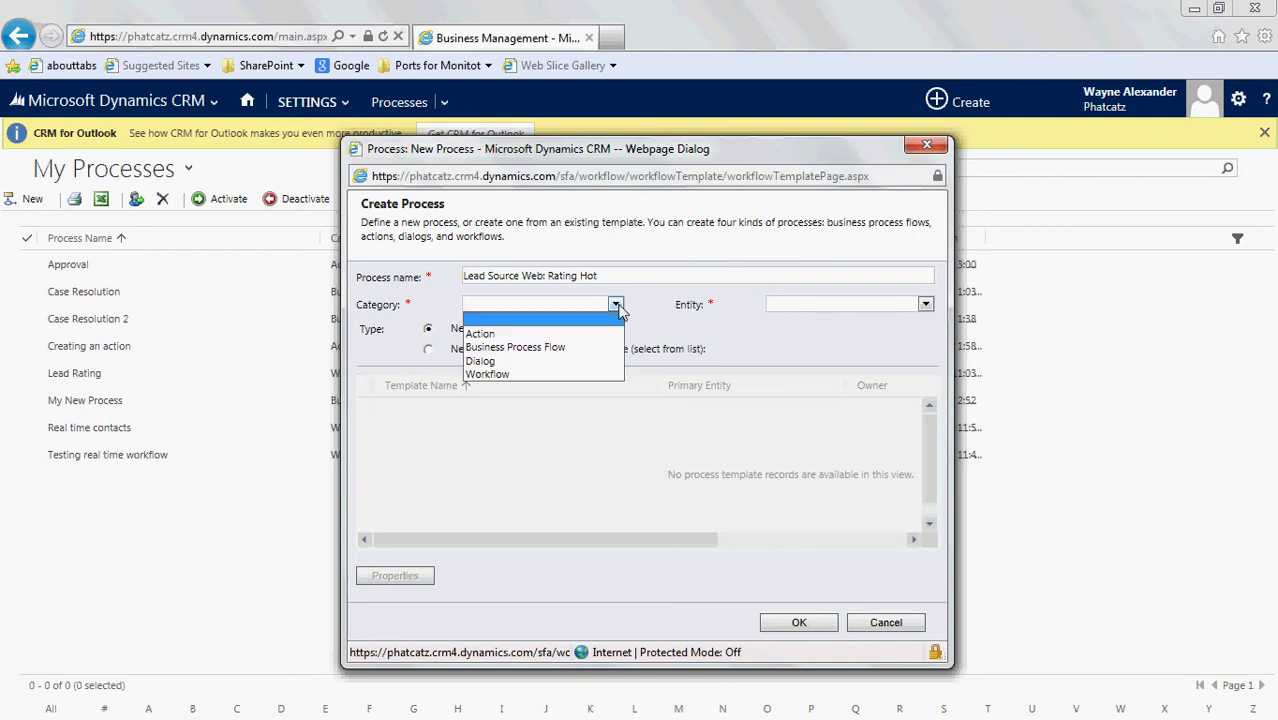
{"action": "left_click", "coordinate": [588, 374]}
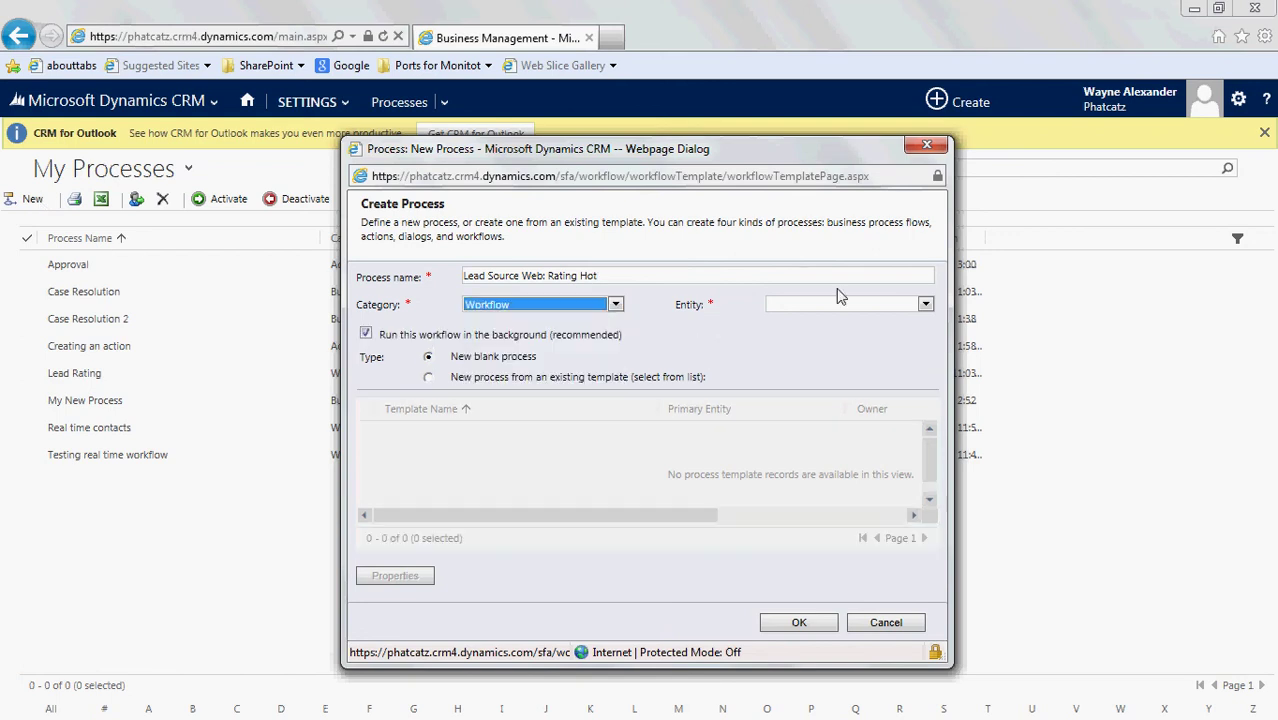
{"action": "left_click", "coordinate": [925, 305]}
{"action": "left_click_drag", "start_coordinate": [932, 162], "coordinate": [931, 232]}
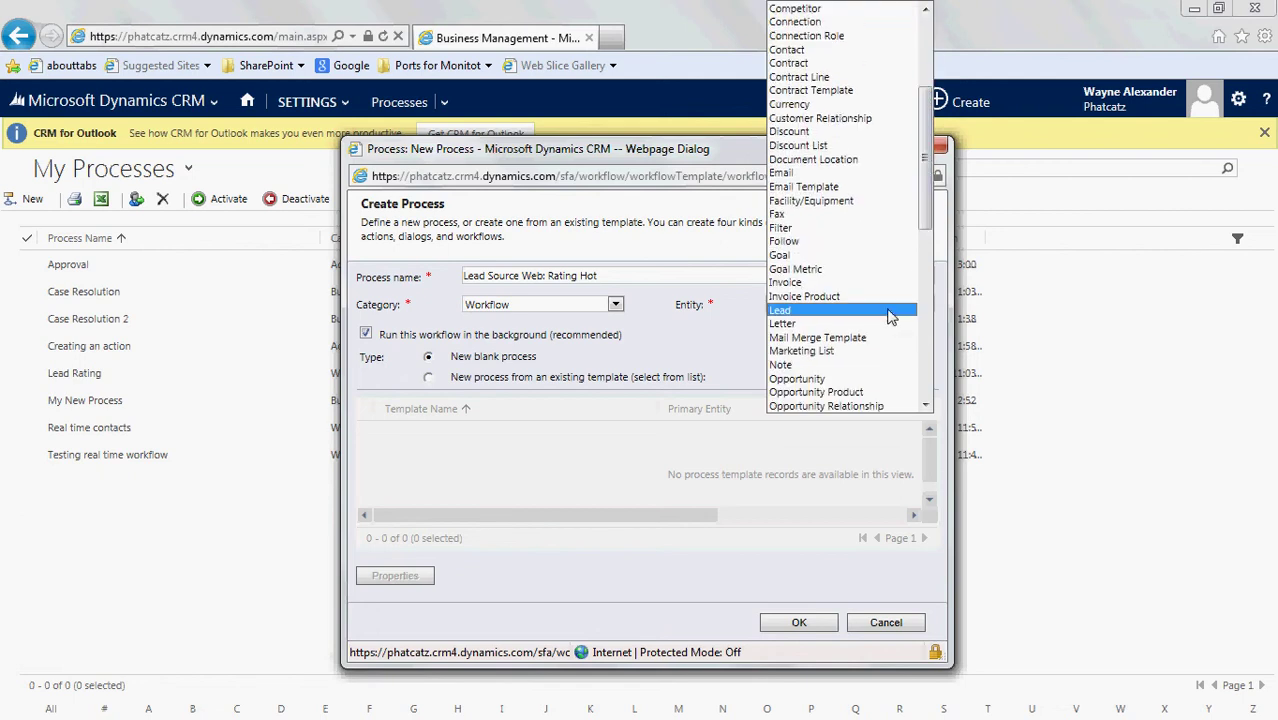
{"action": "left_click", "coordinate": [893, 311]}
{"action": "left_click", "coordinate": [819, 624]}
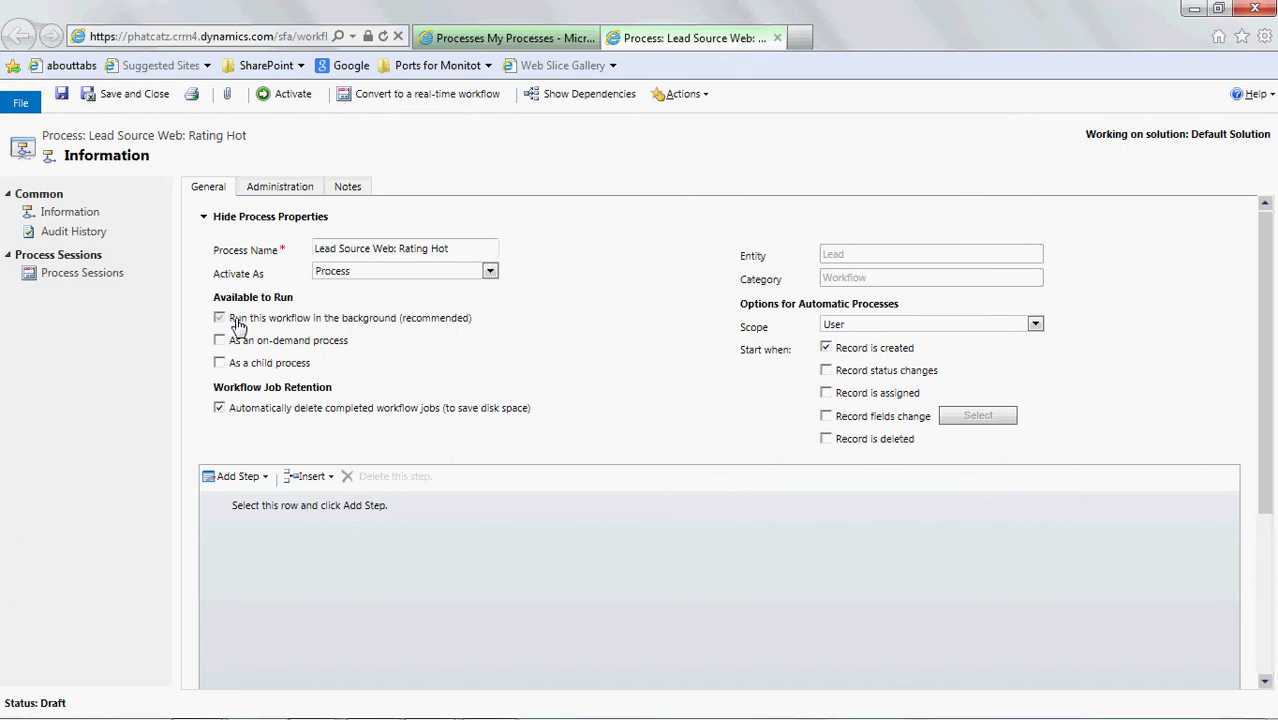
- Set the workflow's scope to Organization and make it start only when the Lead Source field changes, not on record creation
{"action": "left_click", "coordinate": [873, 331]}
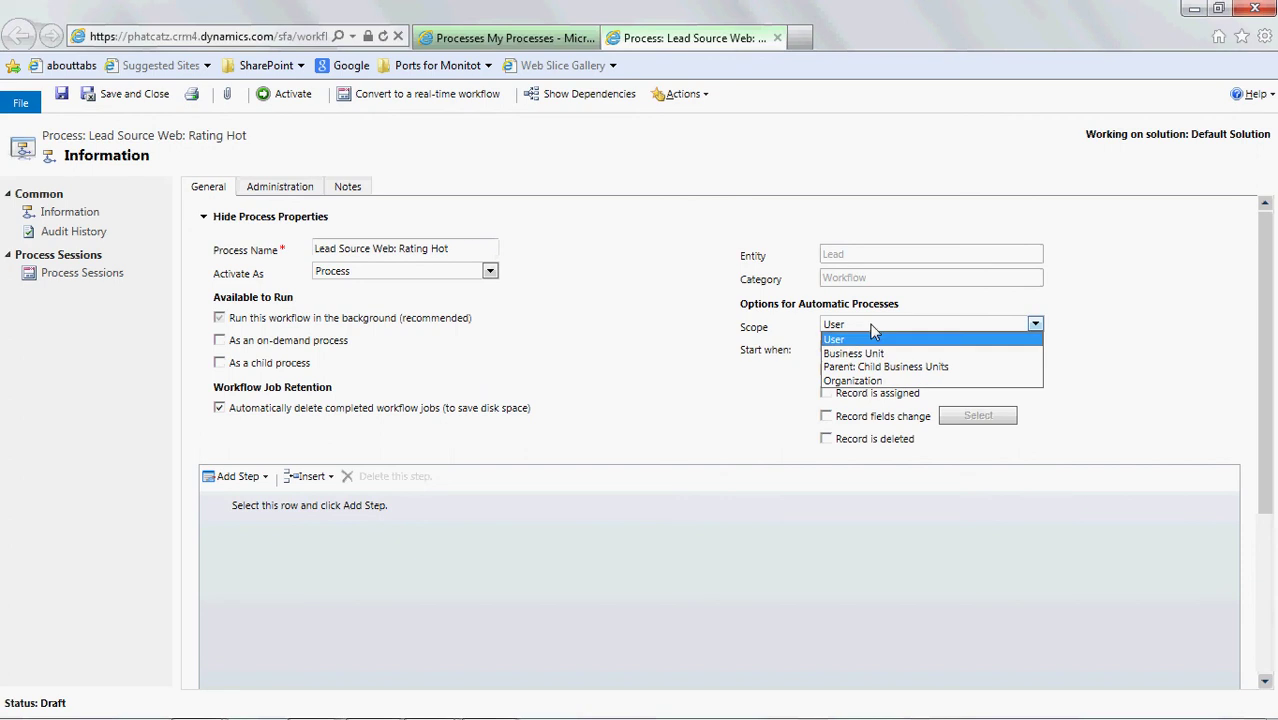
{"action": "left_click", "coordinate": [876, 381]}
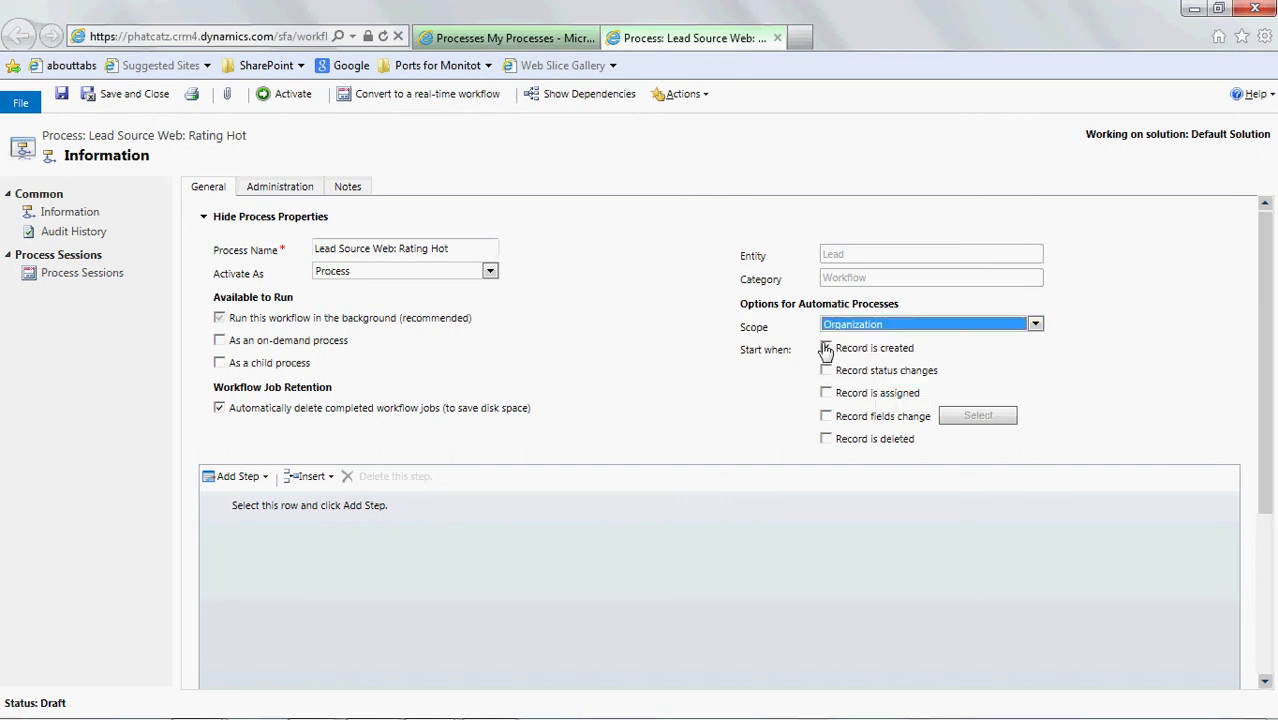
{"action": "left_click", "coordinate": [826, 416]}
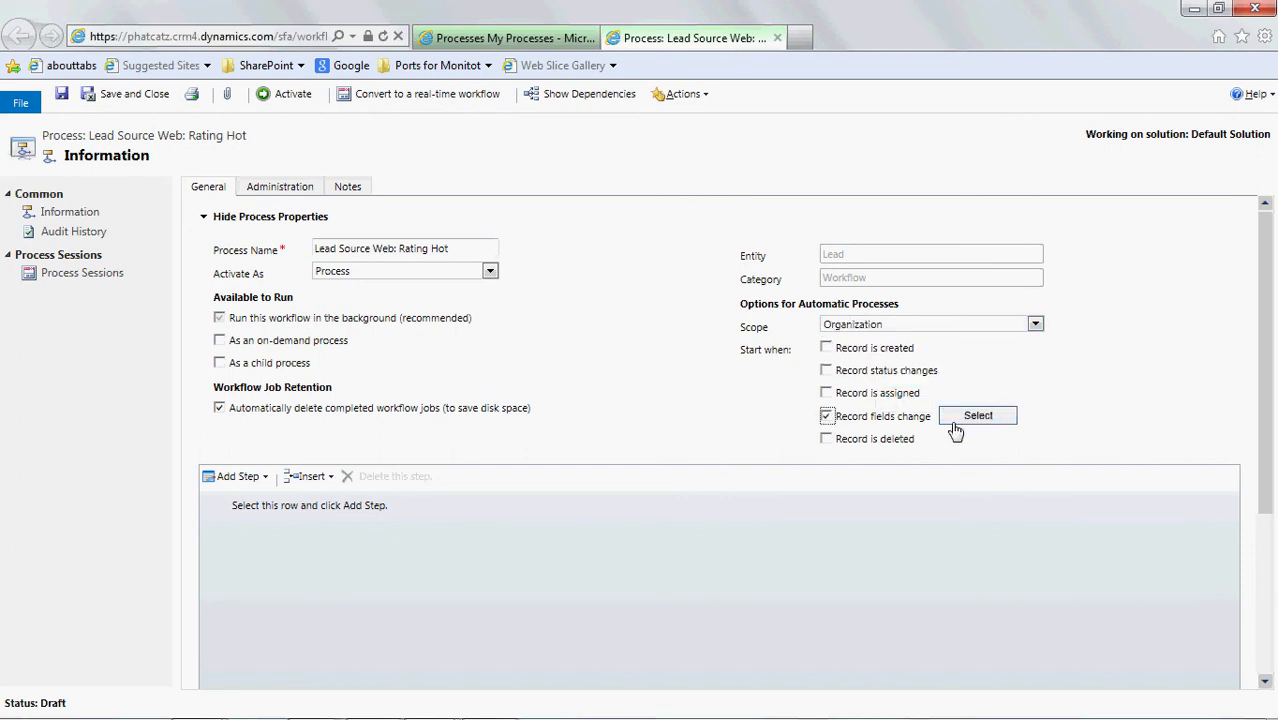
{"action": "left_click", "coordinate": [976, 416]}
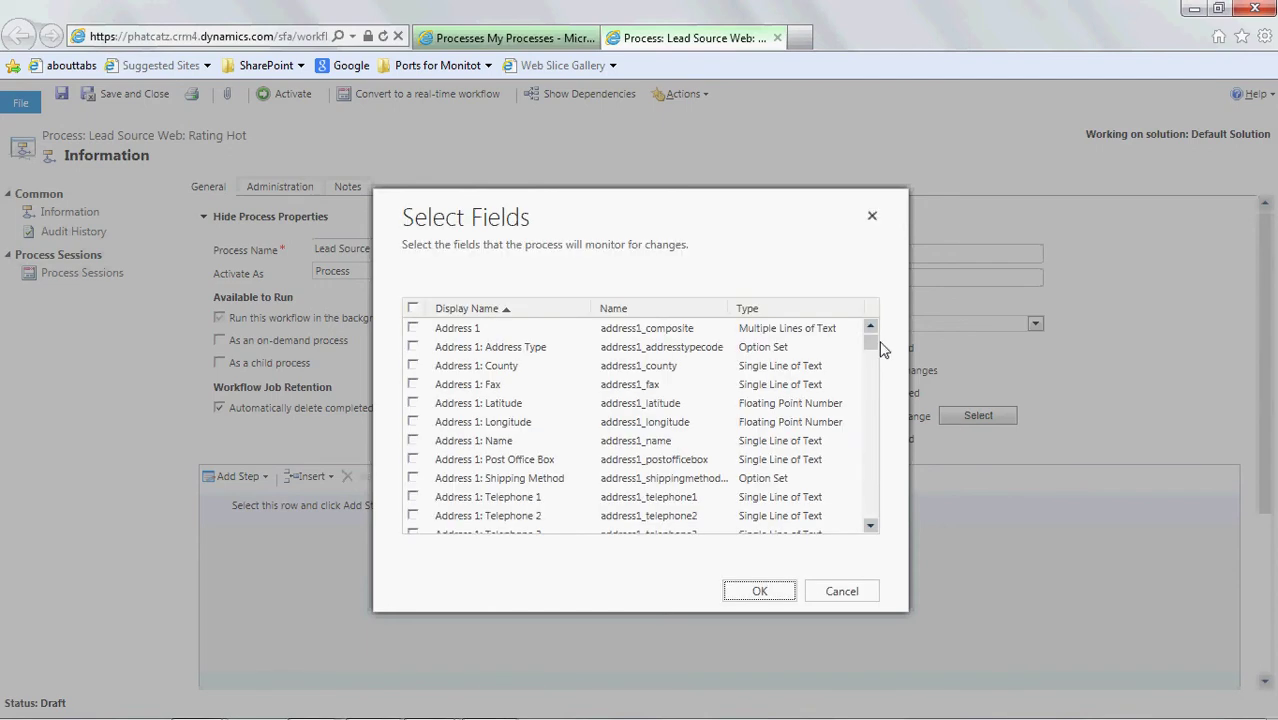
{"action": "left_click_drag", "start_coordinate": [870, 342], "coordinate": [870, 452]}
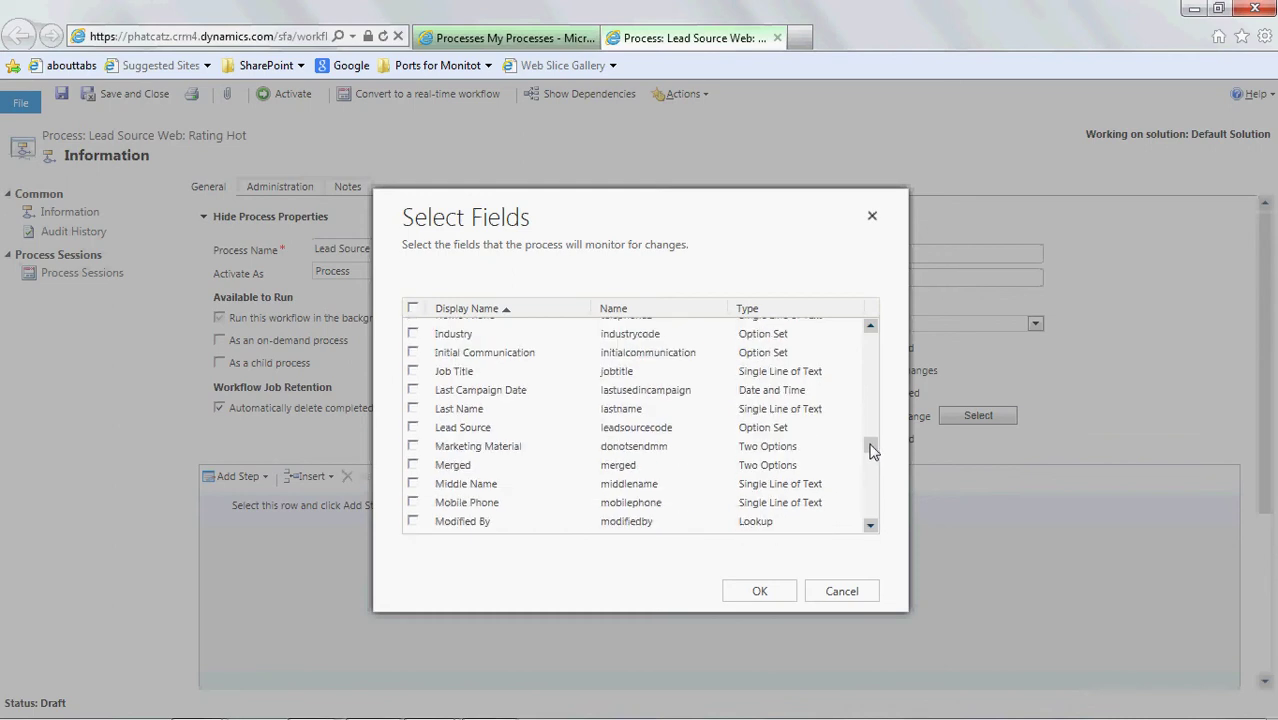
{"action": "left_click", "coordinate": [413, 416]}
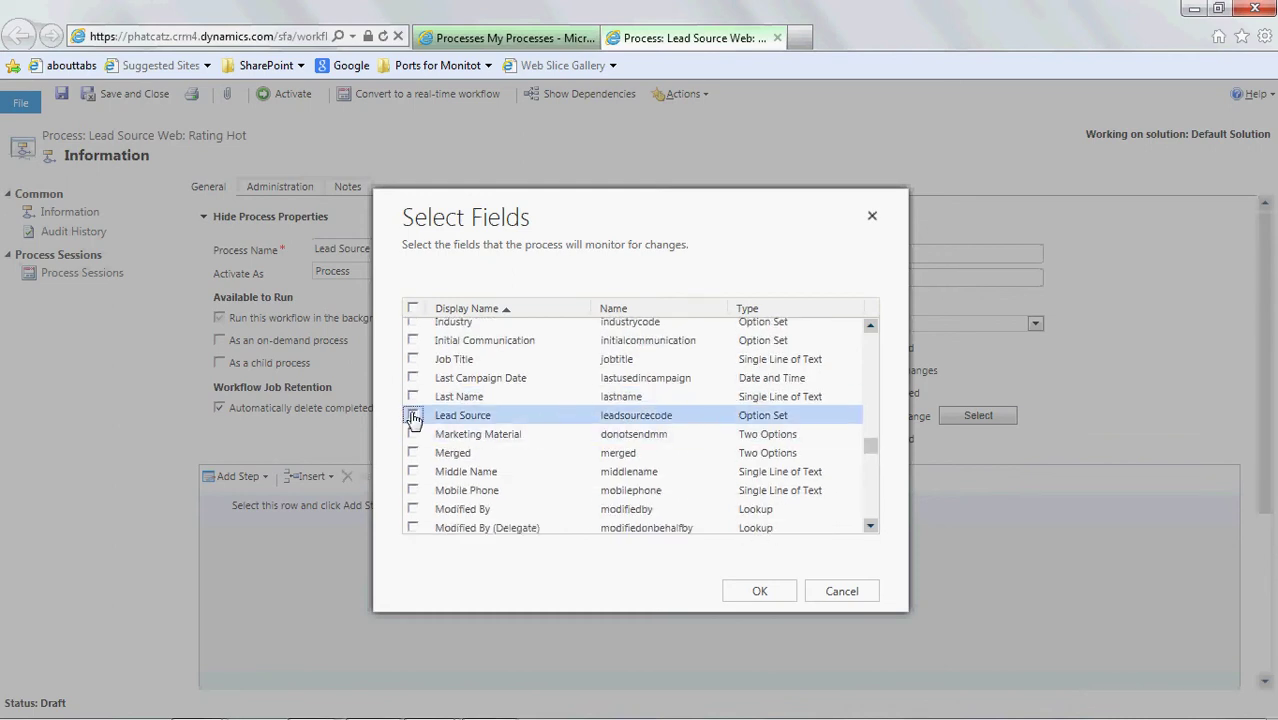
{"action": "left_click", "coordinate": [755, 592]}
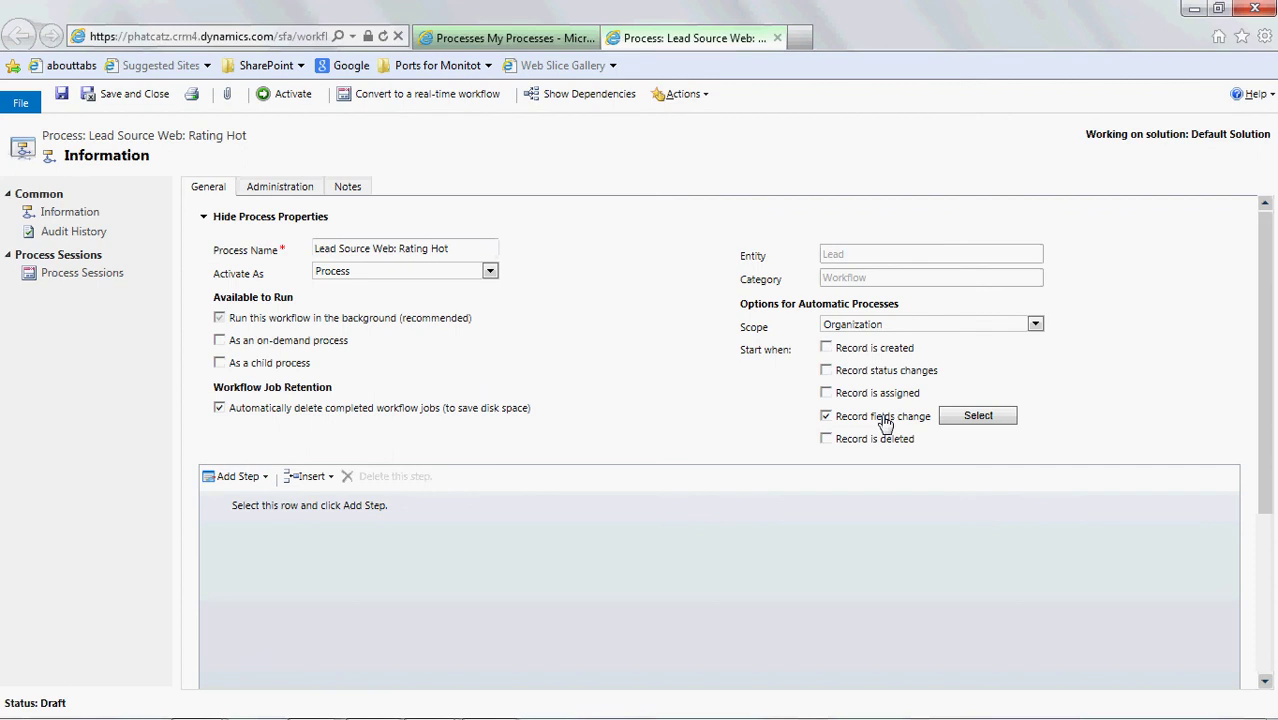
- Add a Check Condition step to the workflow with the description "Check to see if lead source is web"
{"action": "left_click", "coordinate": [376, 508]}
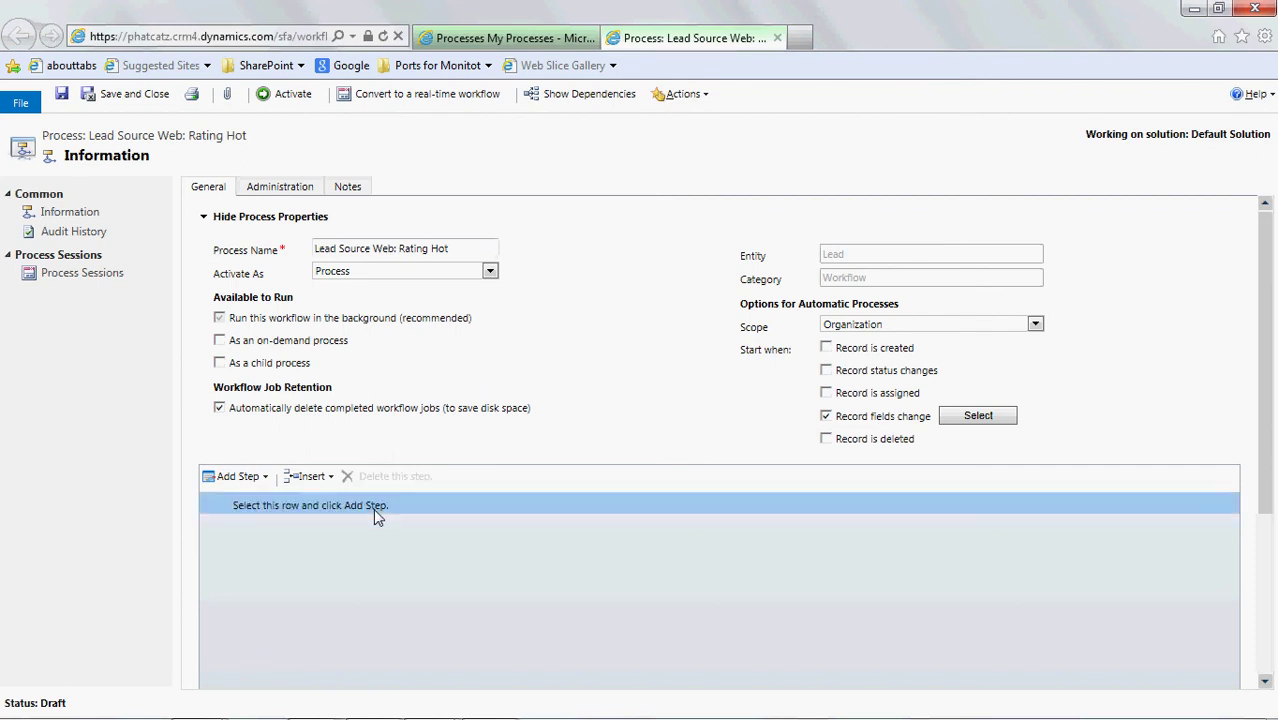
{"action": "left_click", "coordinate": [267, 479]}
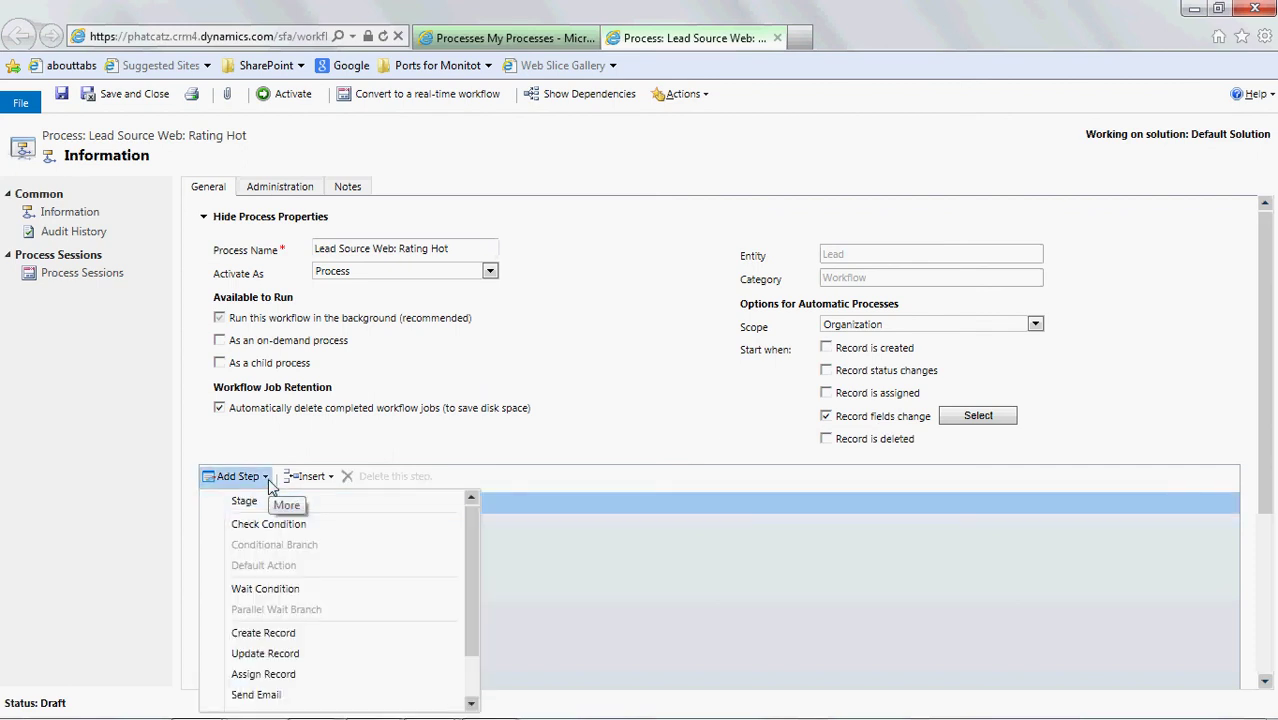
{"action": "left_click", "coordinate": [288, 528]}
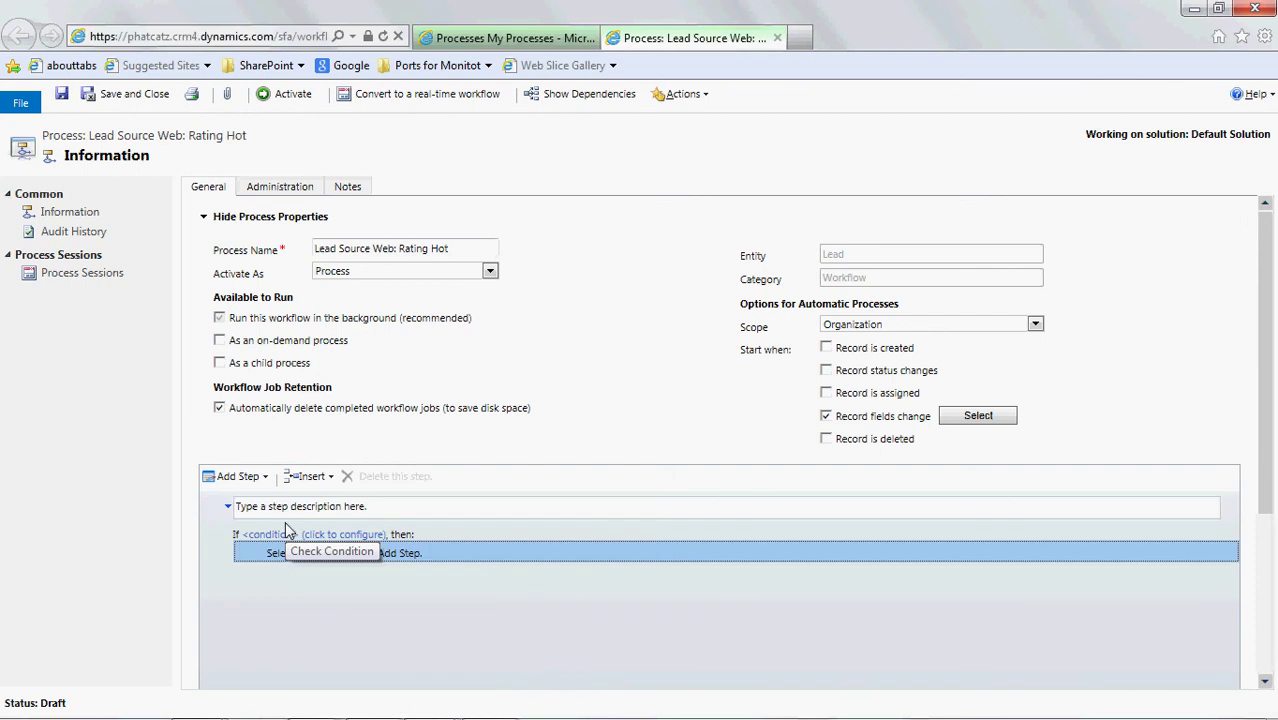
{"action": "left_click", "coordinate": [370, 506]}
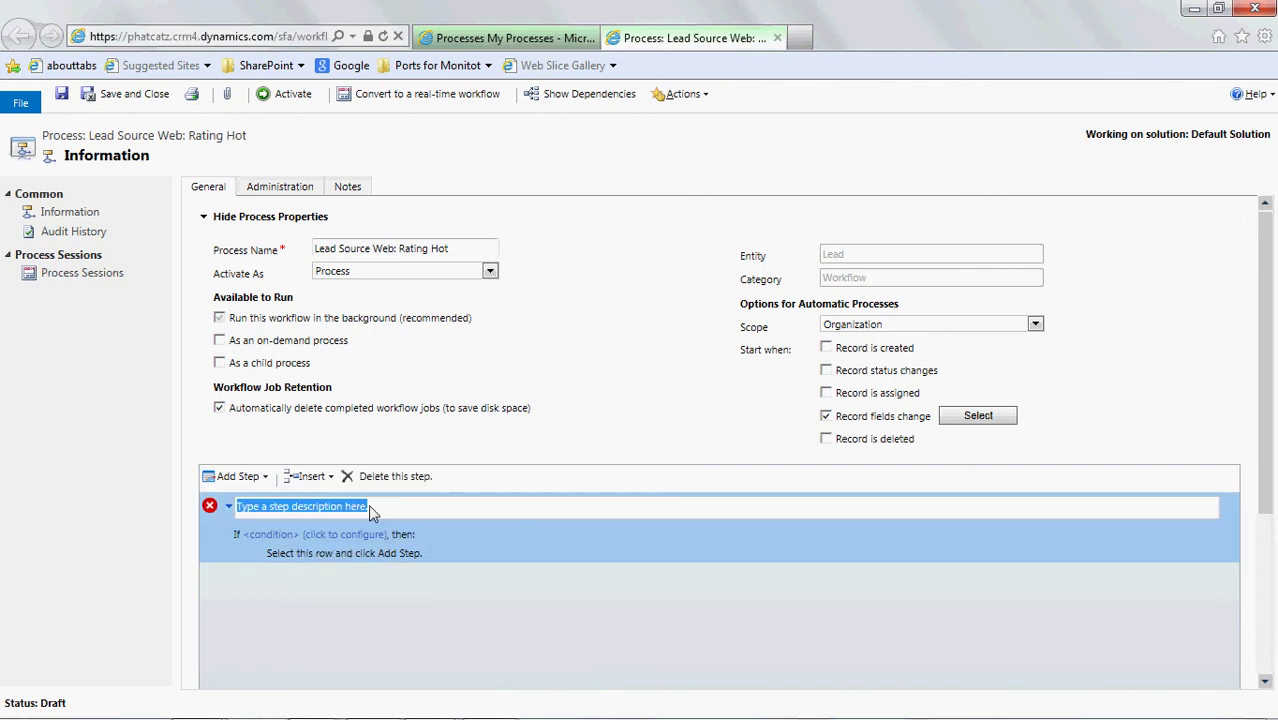
{"action": "type", "text": "C"}
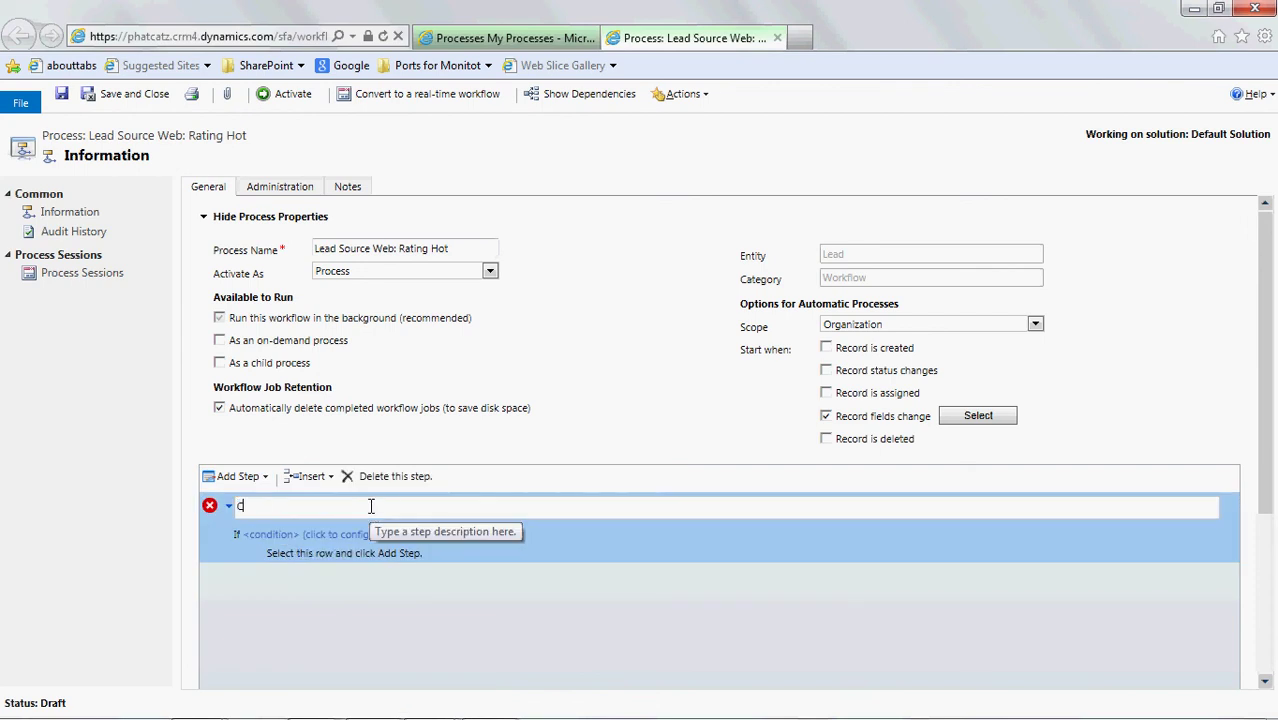
{"action": "type", "text": "heck to see if lead source"}
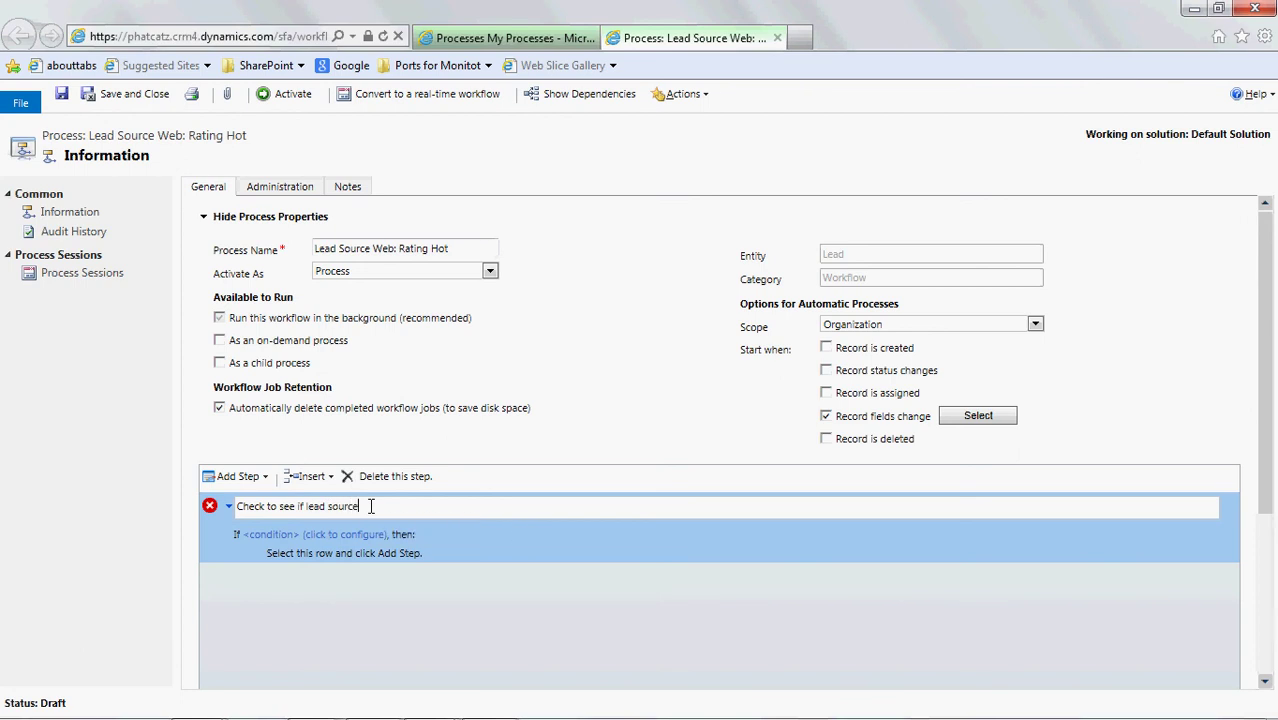
{"action": "type", "text": " is web"}
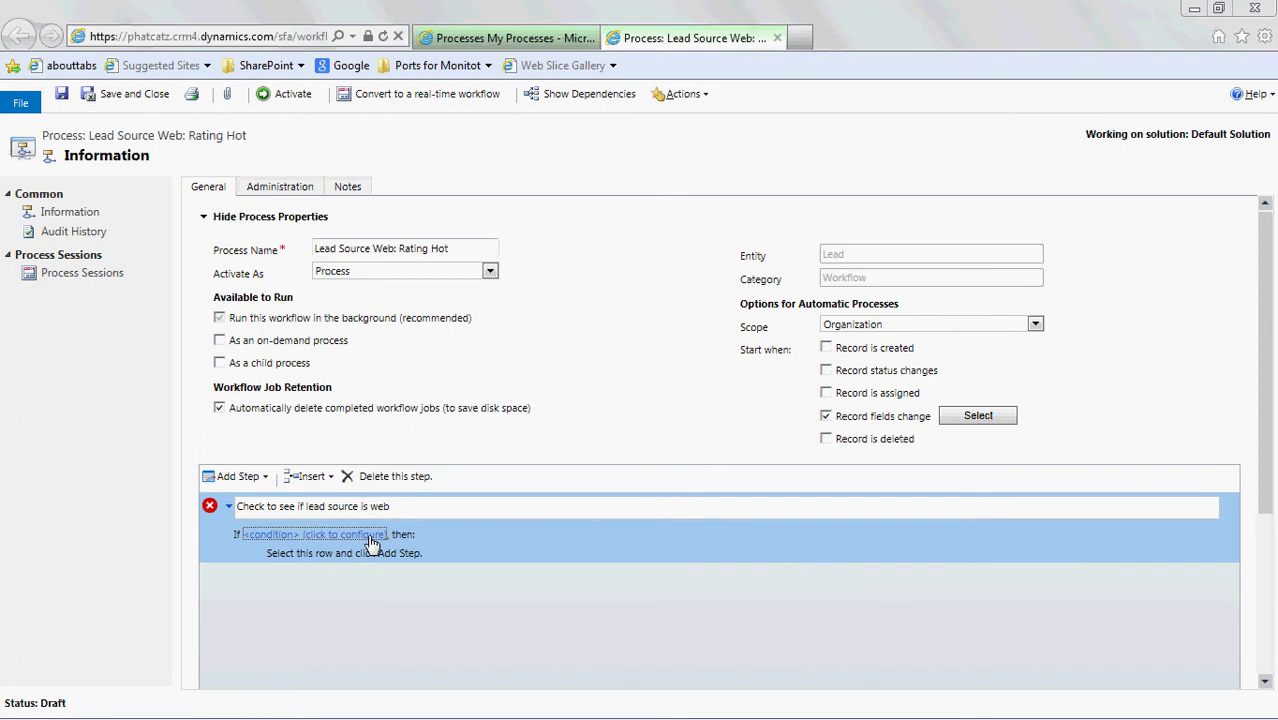
- Start defining the check condition on the Lead entity, using the Lead Source field with the Equals operator
{"action": "left_click", "coordinate": [372, 543]}
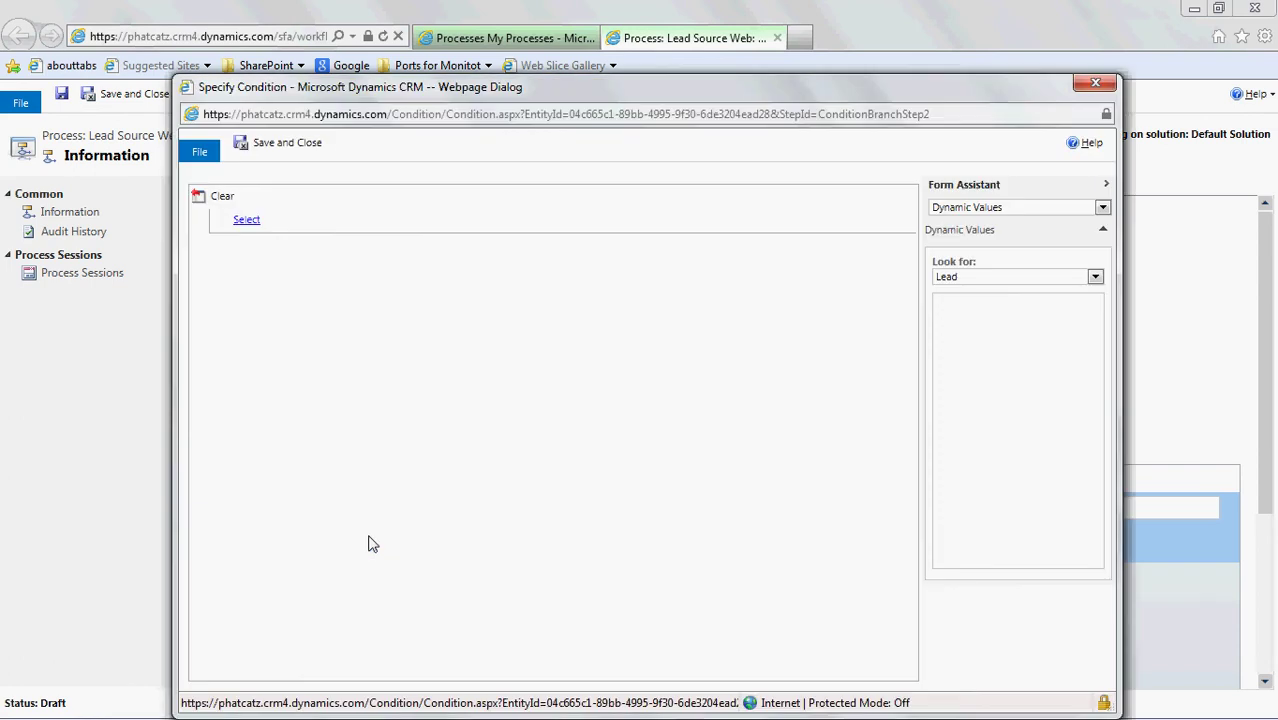
{"action": "left_click", "coordinate": [308, 226]}
{"action": "left_click", "coordinate": [308, 226]}
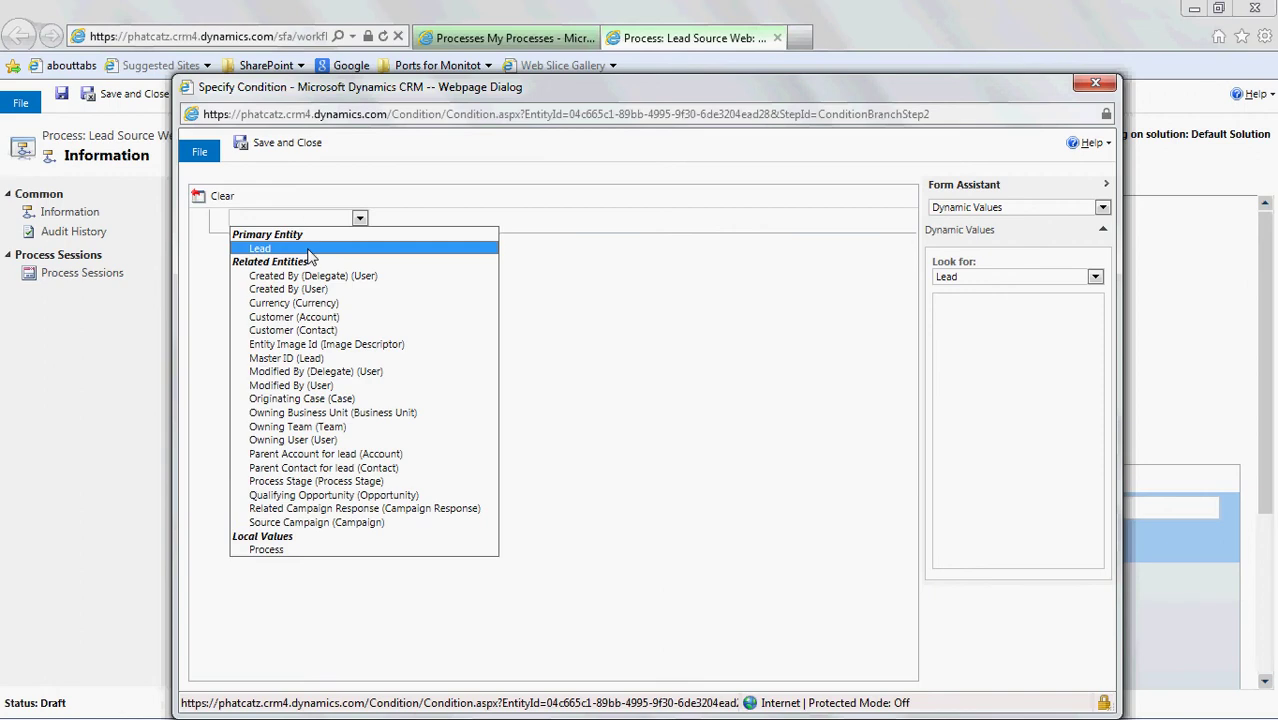
{"action": "left_click", "coordinate": [310, 249]}
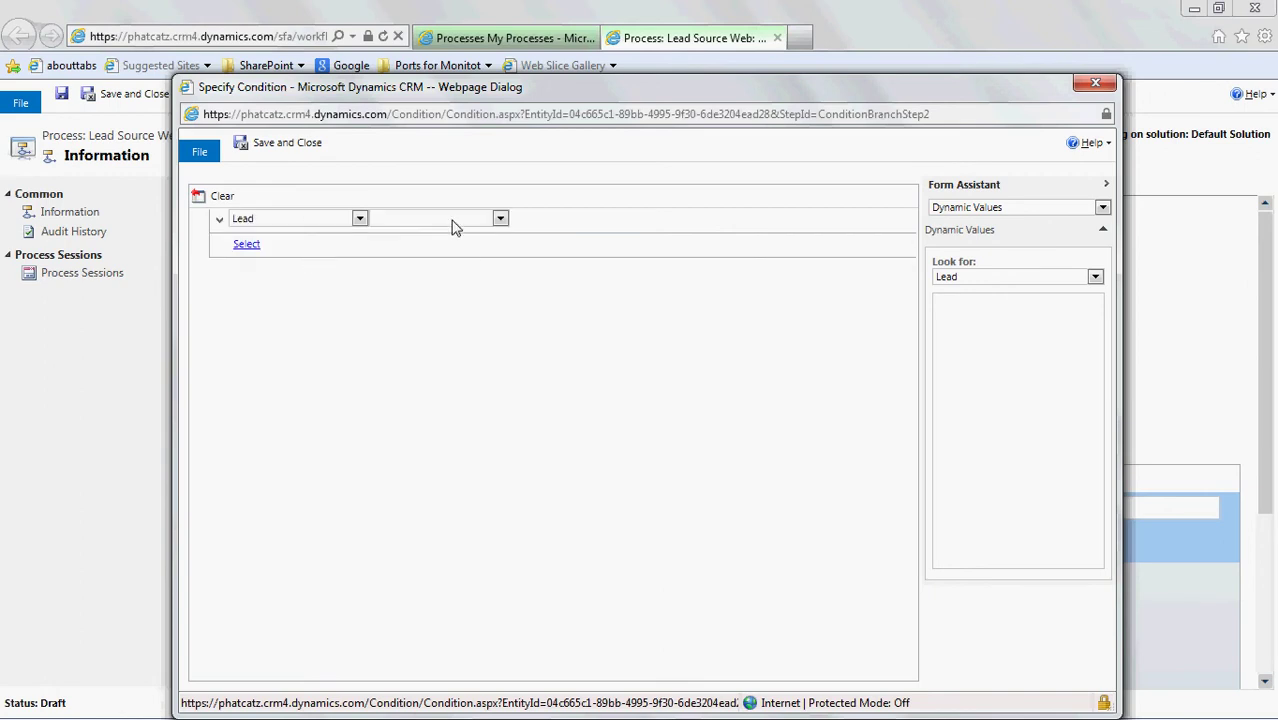
{"action": "left_click", "coordinate": [499, 218]}
{"action": "scroll", "coordinate": [530, 403], "scroll_direction": "down", "scroll_amount": 2}
{"action": "scroll", "coordinate": [530, 410], "scroll_direction": "down", "scroll_amount": 10}
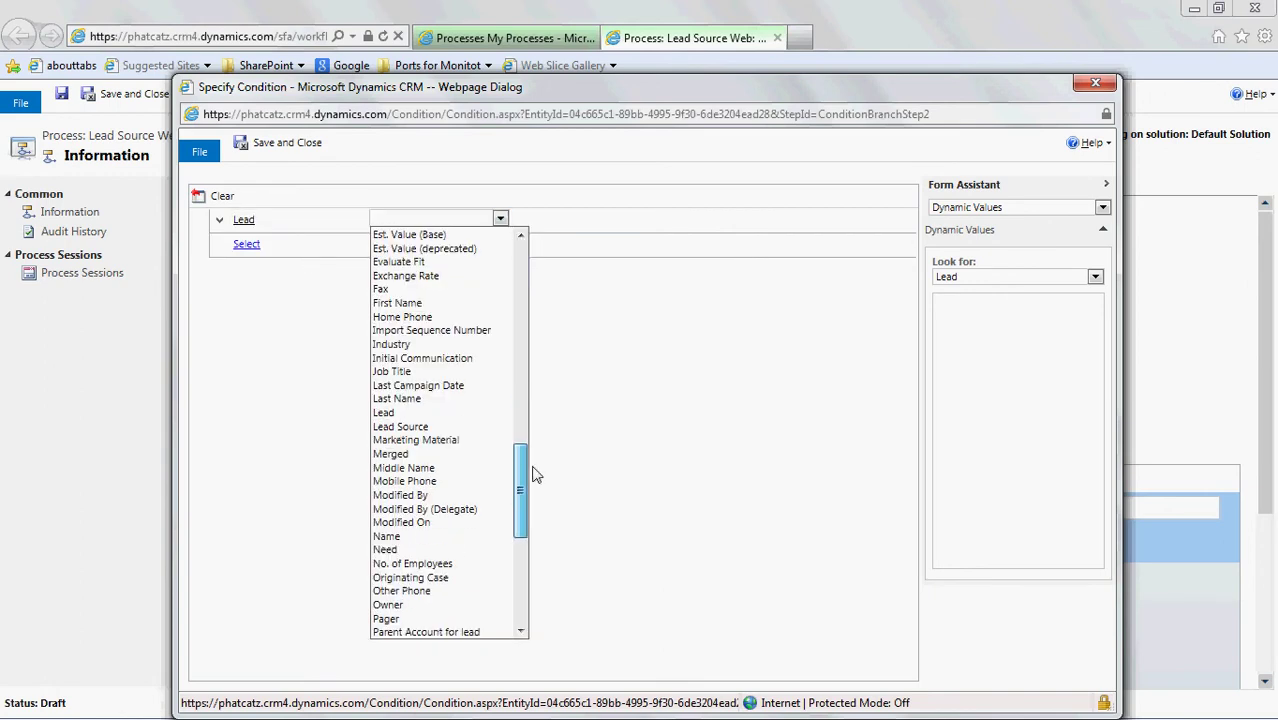
{"action": "left_click", "coordinate": [492, 430]}
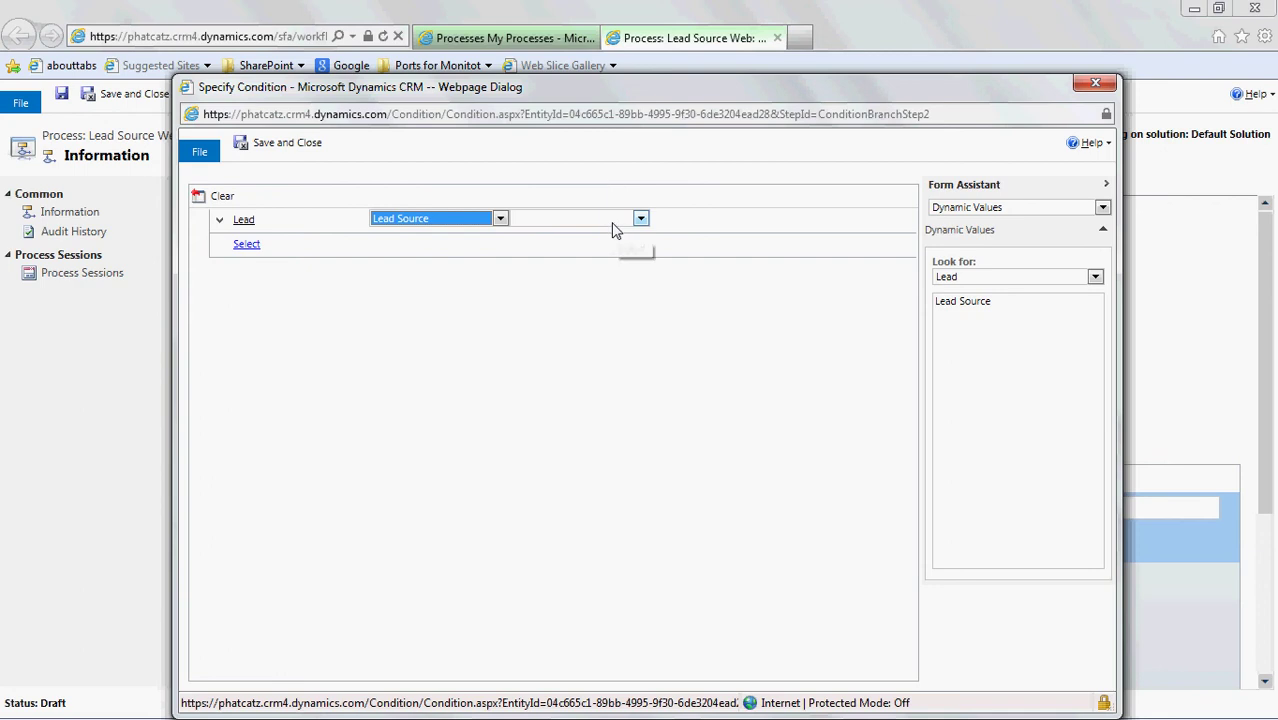
{"action": "left_click", "coordinate": [613, 222]}
{"action": "left_click", "coordinate": [611, 234]}
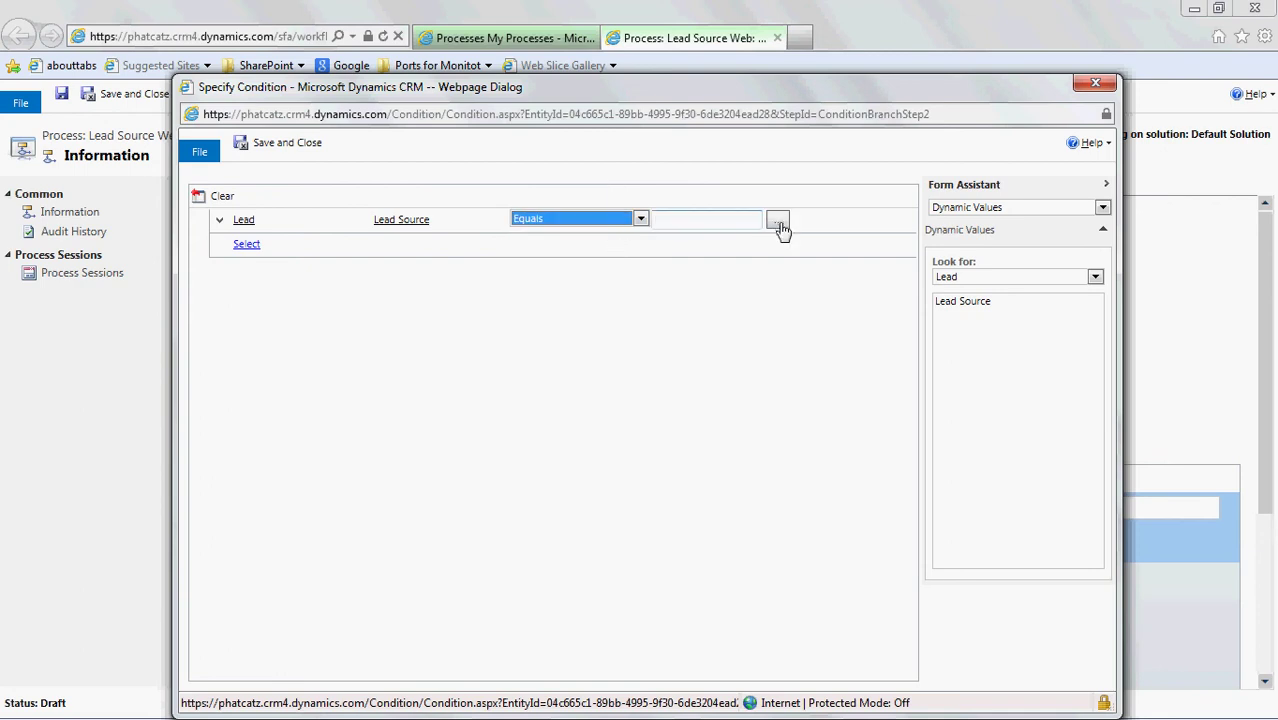
- Choose Web as the value the Lead Source must equal, and save and close the condition
{"action": "left_click", "coordinate": [781, 224]}
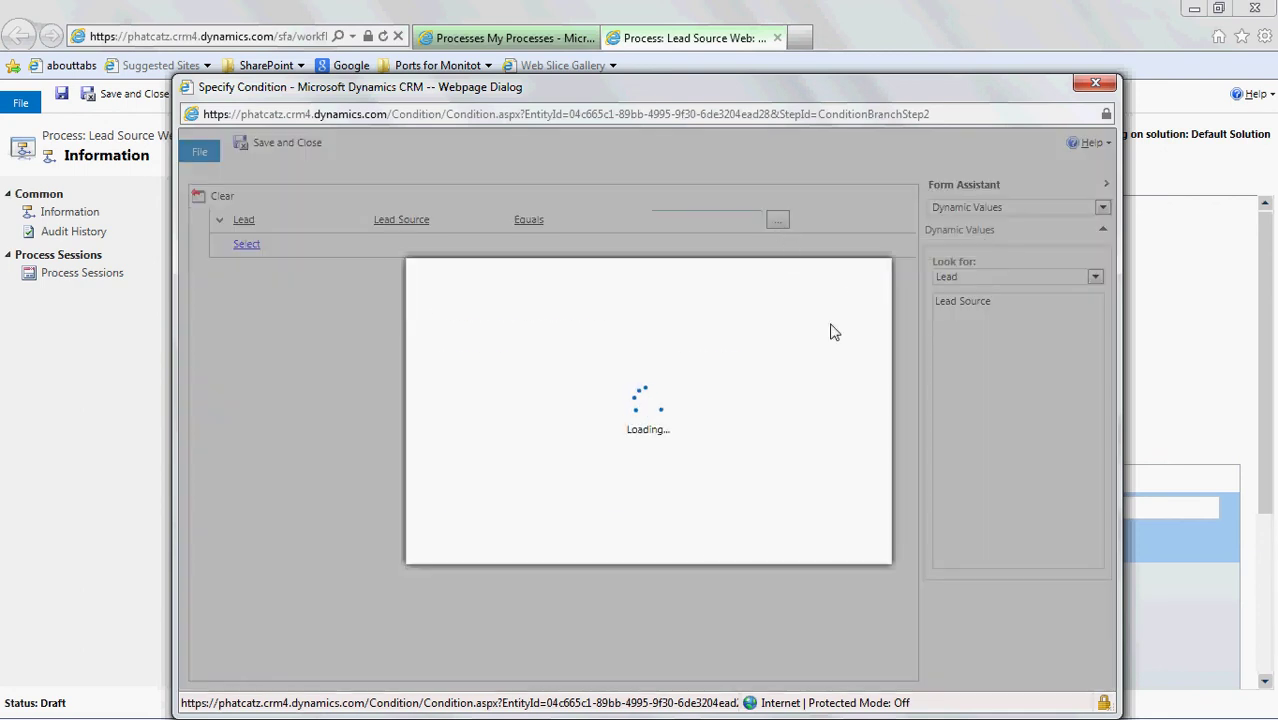
{"action": "left_click_drag", "start_coordinate": [608, 412], "coordinate": [612, 466]}
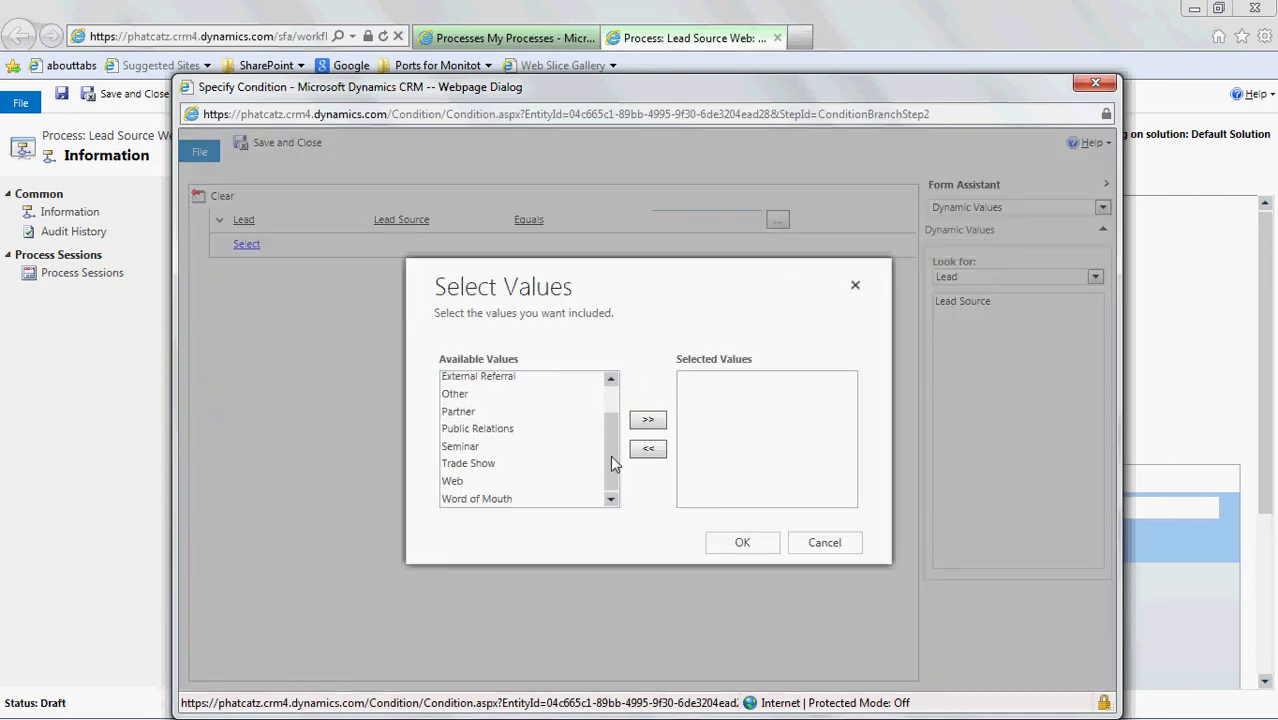
{"action": "left_click", "coordinate": [762, 548]}
{"action": "left_click", "coordinate": [287, 143]}
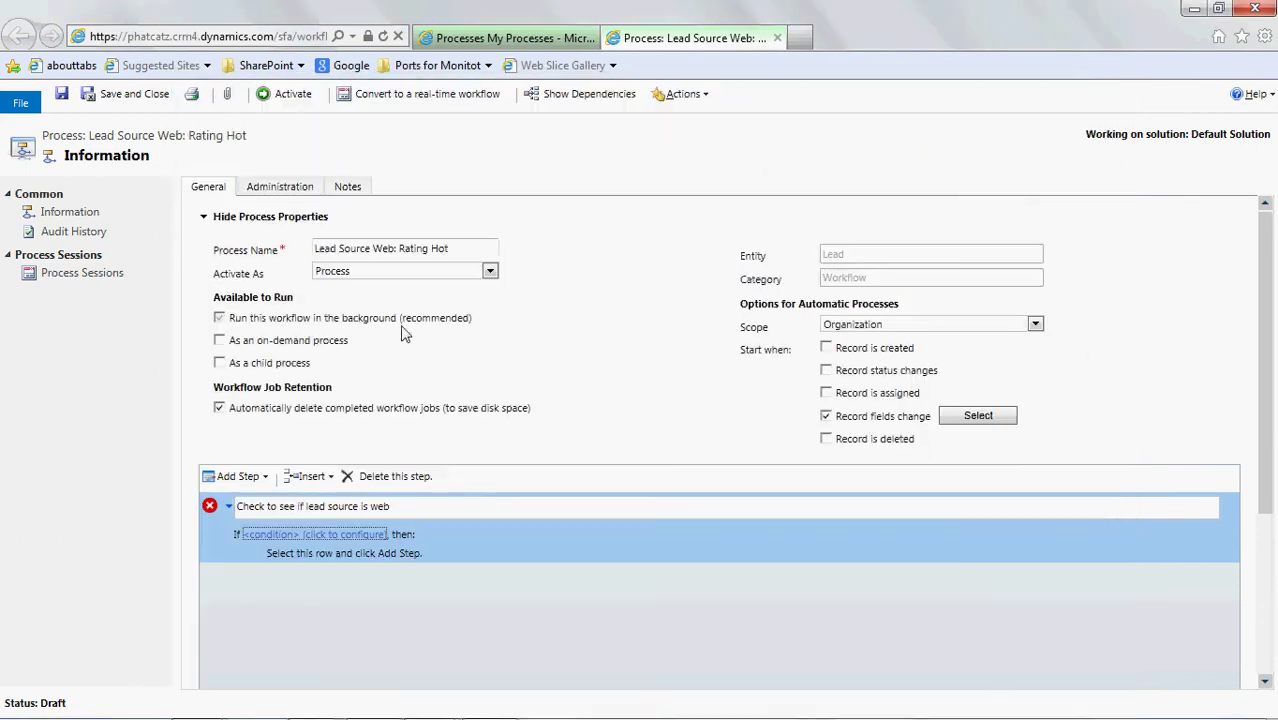
- Add an Update Record step for the Lead entity under the Web condition, with the description "Update lead rating to Hot"
{"action": "left_click", "coordinate": [401, 559]}
{"action": "left_click", "coordinate": [400, 557]}
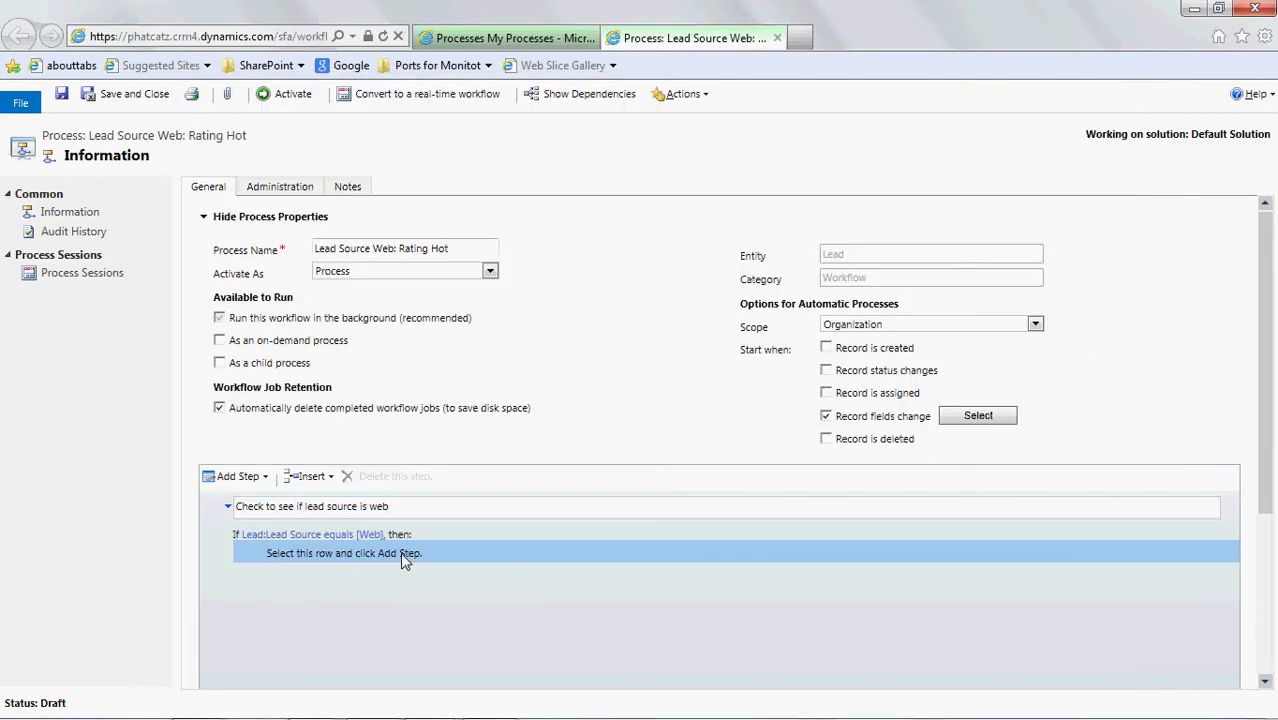
{"action": "left_click", "coordinate": [268, 484]}
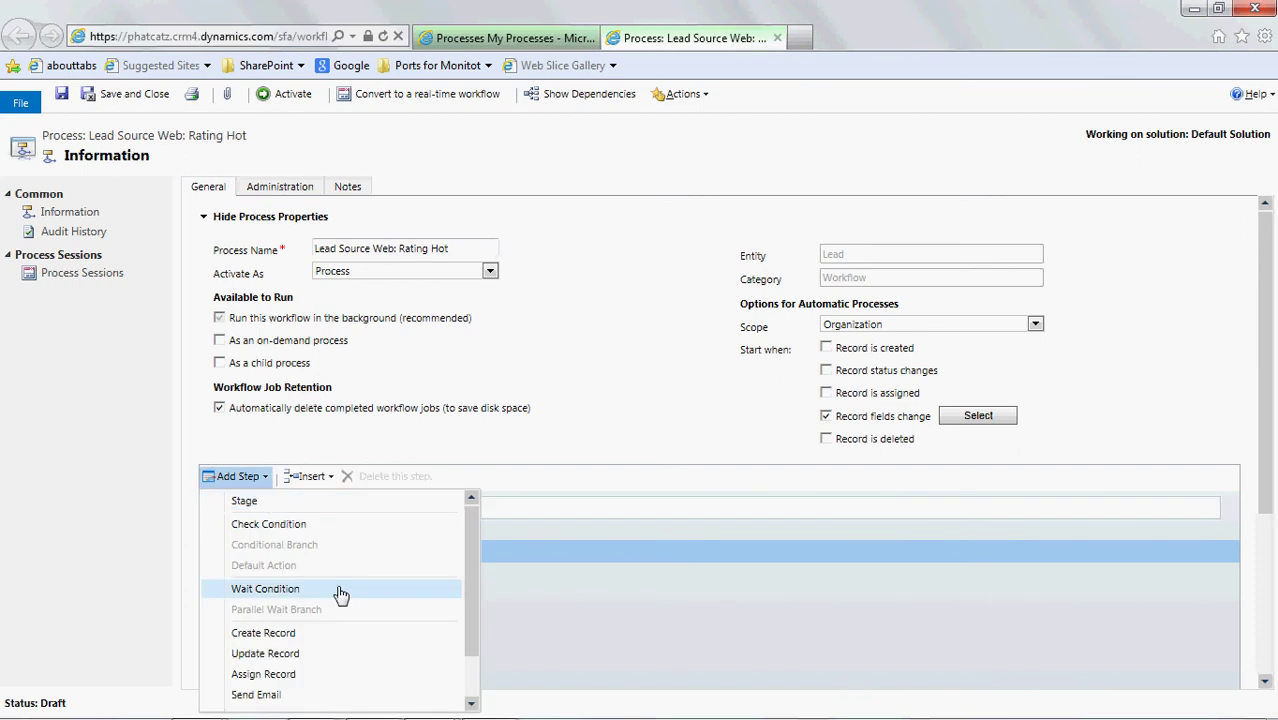
{"action": "left_click", "coordinate": [343, 660]}
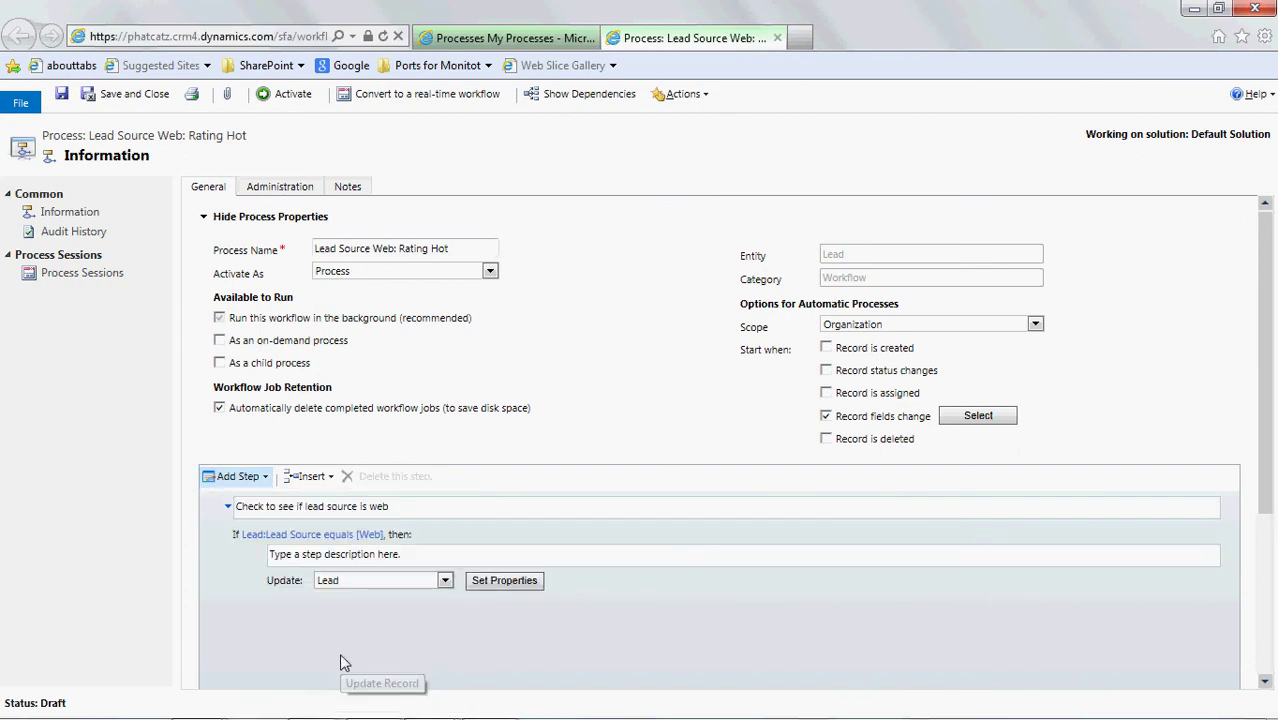
{"action": "left_click", "coordinate": [440, 556]}
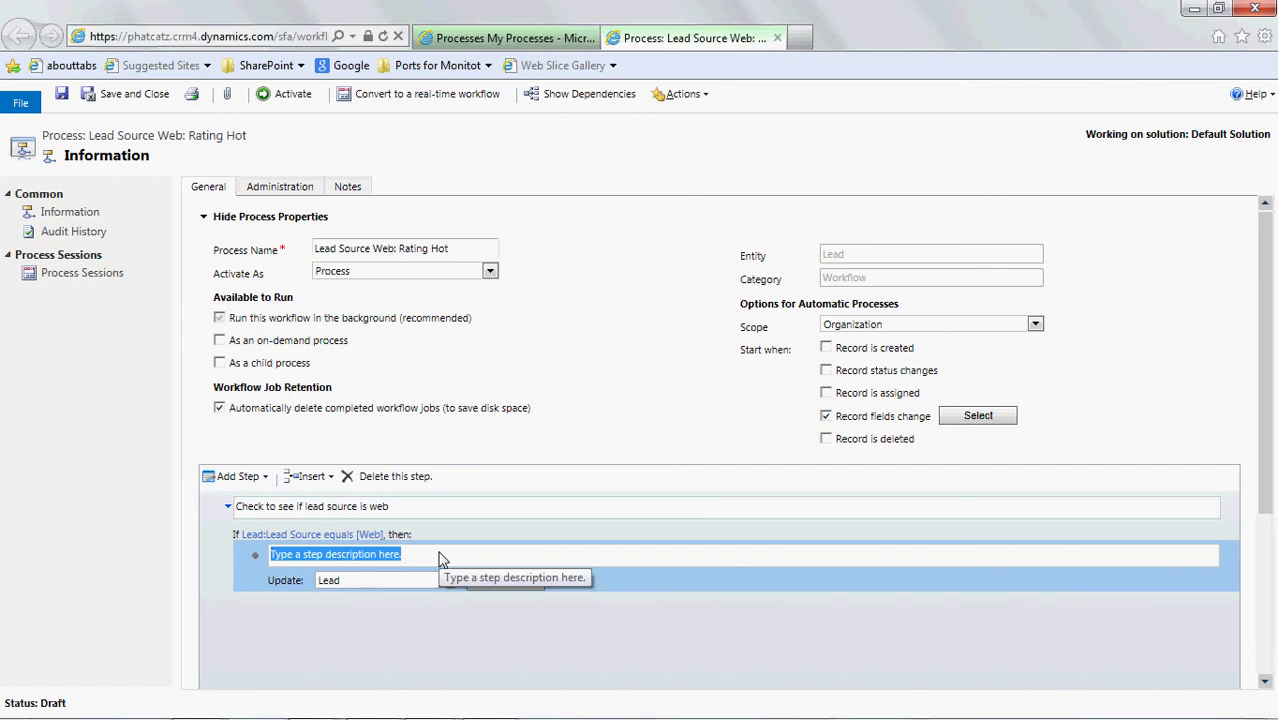
{"action": "type", "text": "Update "}
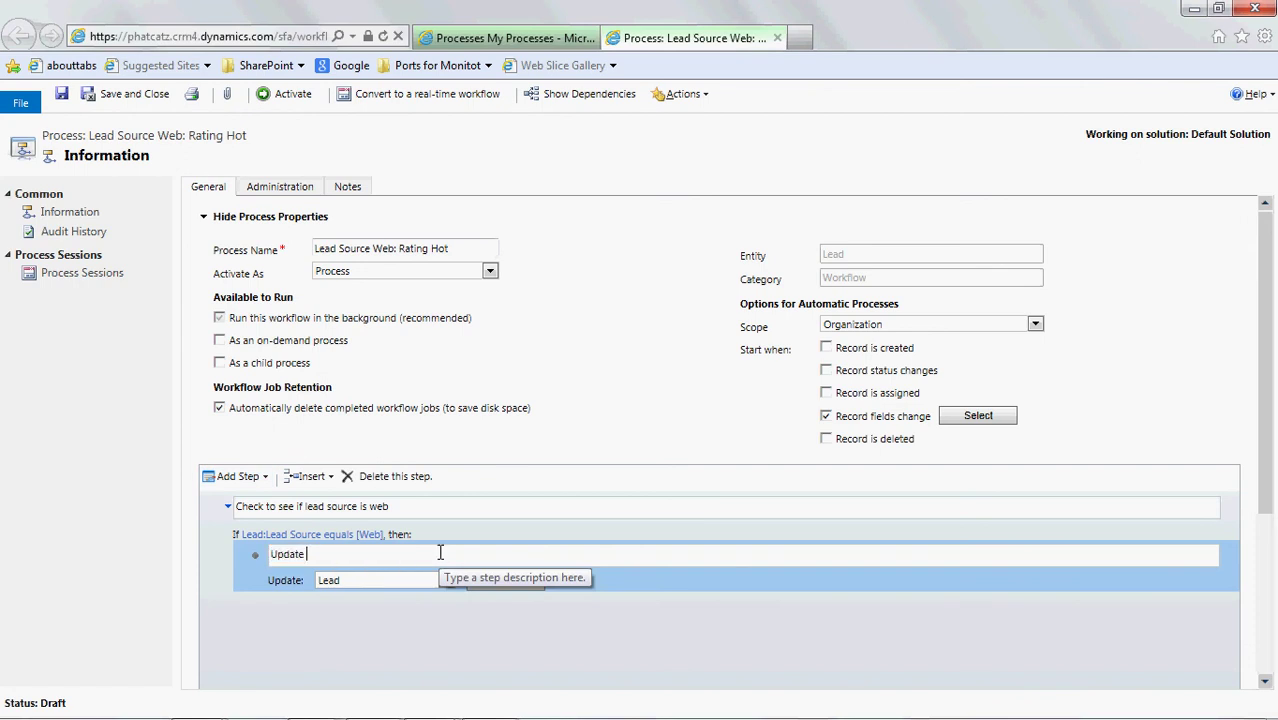
{"action": "type", "text": "lead rating to Hot"}
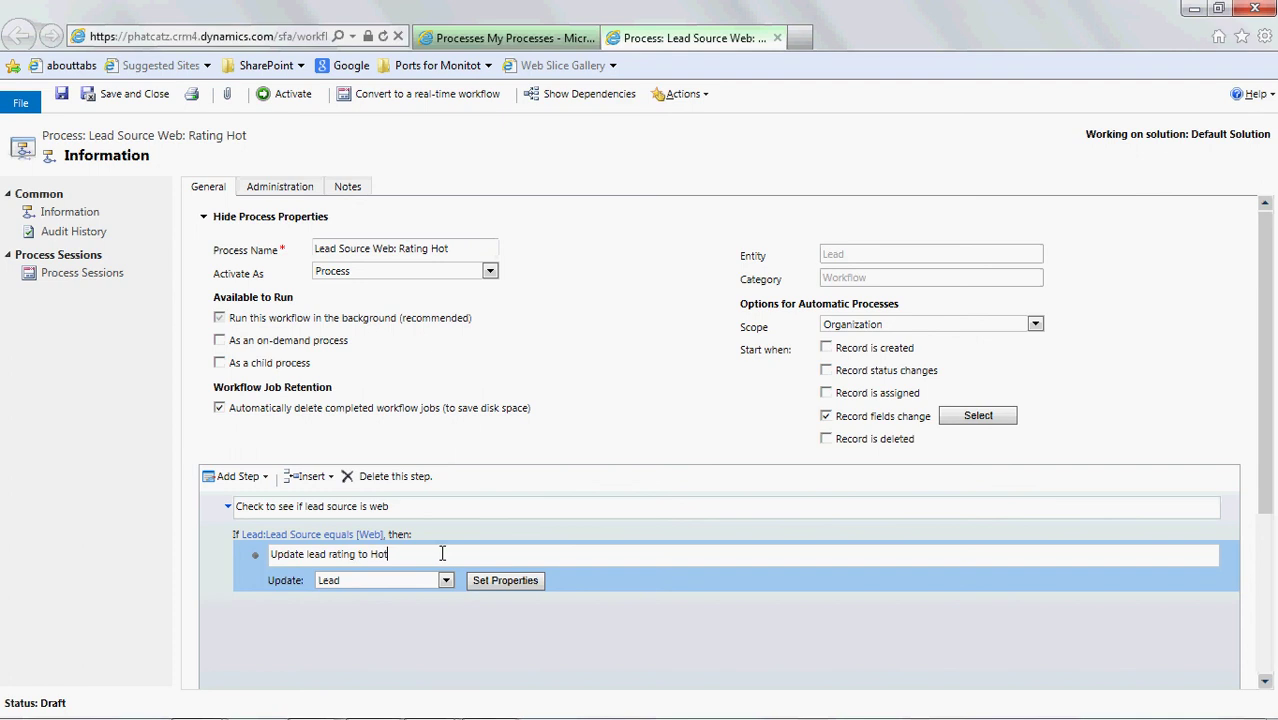
- Set the Rating field to Hot in the Lead update step's properties, and save and close the form
{"action": "left_click", "coordinate": [494, 584]}
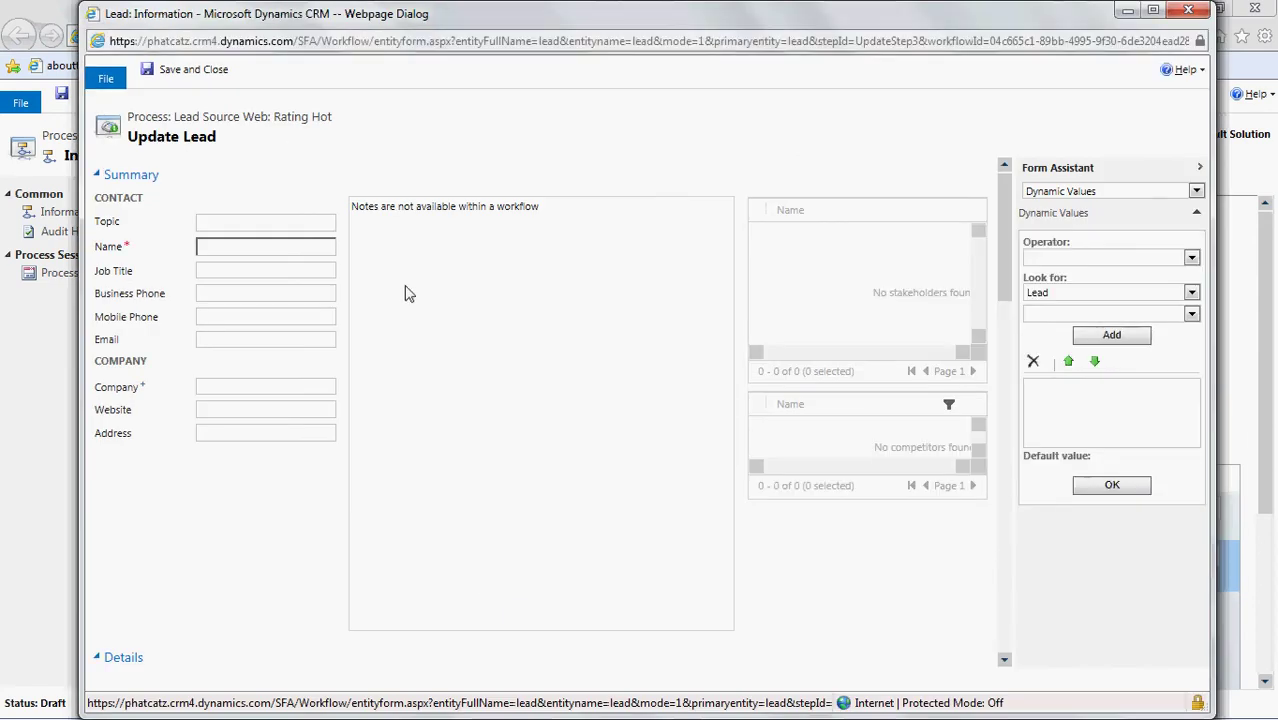
{"action": "left_click_drag", "start_coordinate": [1009, 207], "coordinate": [1049, 505]}
{"action": "left_click", "coordinate": [527, 477]}
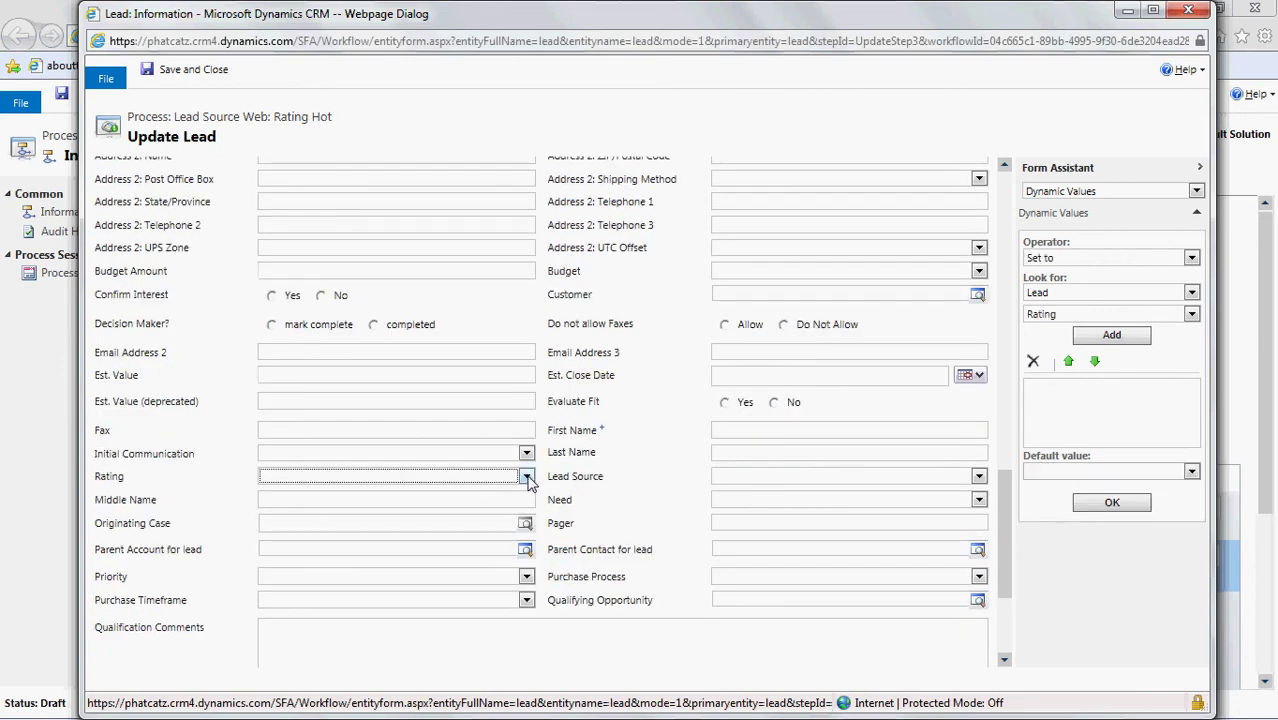
{"action": "left_click", "coordinate": [527, 477]}
{"action": "left_click", "coordinate": [519, 492]}
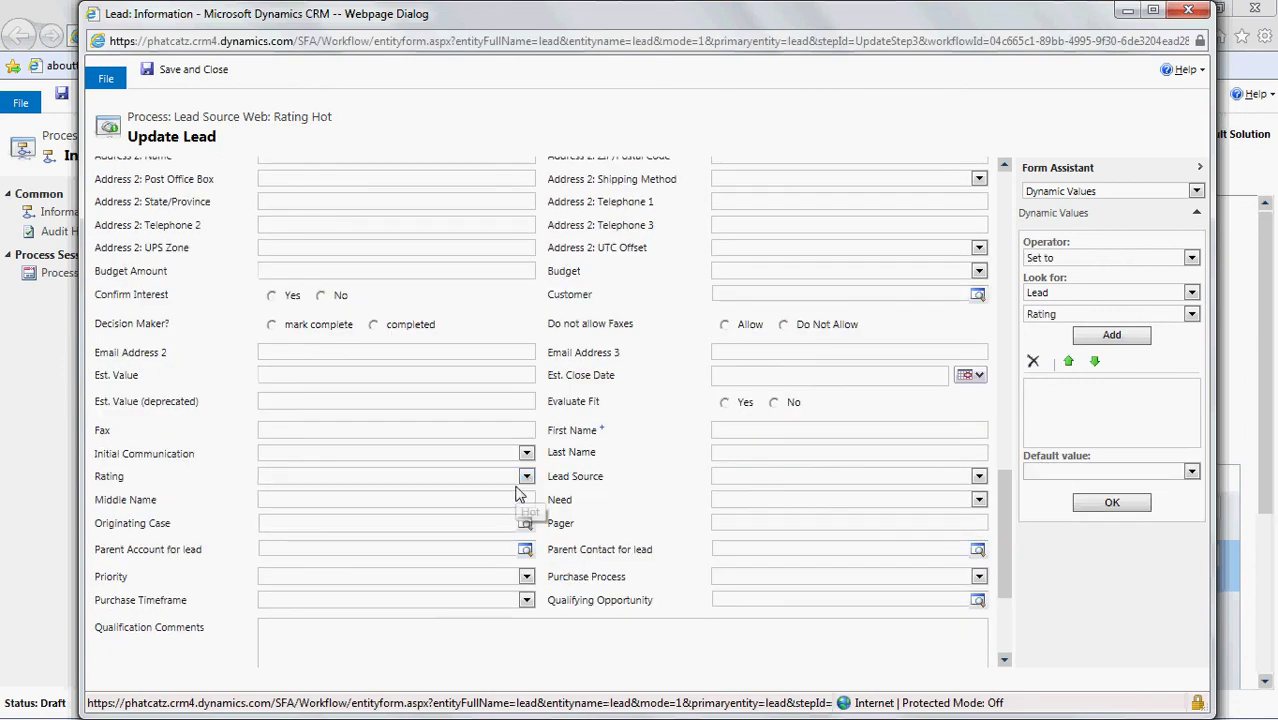
{"action": "left_click", "coordinate": [205, 74]}
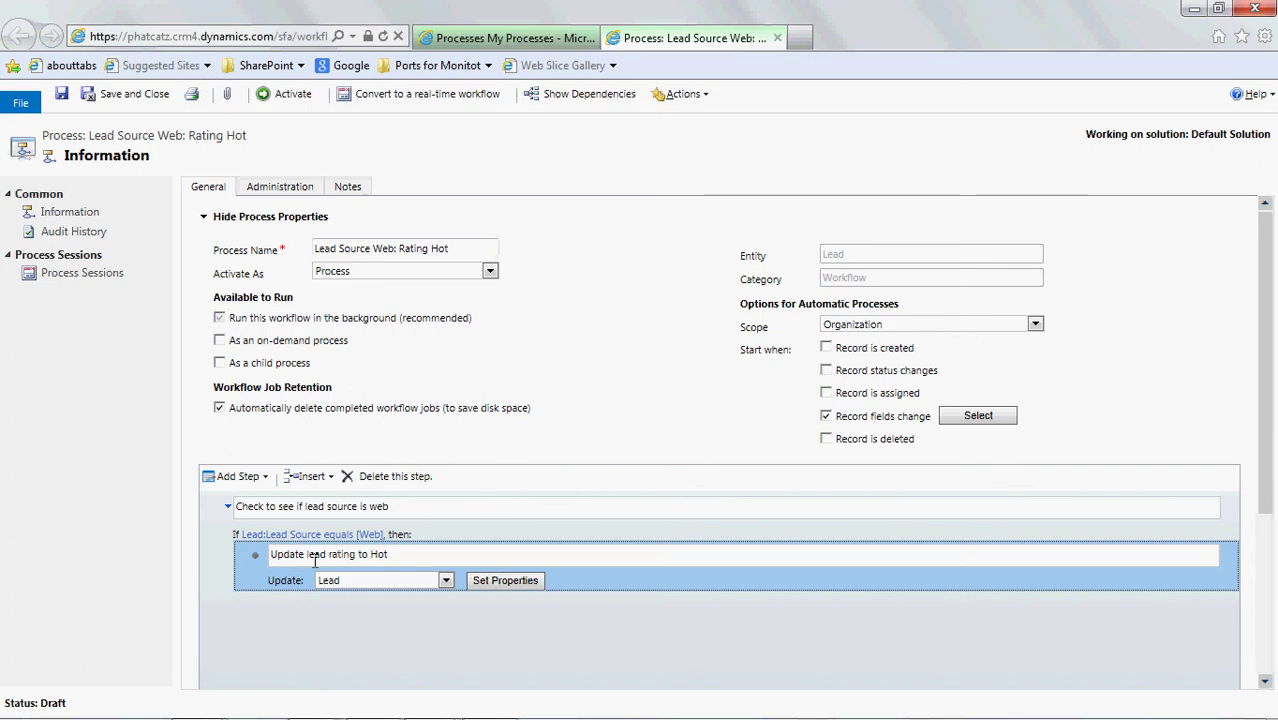
- Add a Stop Workflow step after the whole check condition with the description "Stop Workflow", and save the process
{"action": "left_click", "coordinate": [233, 537]}
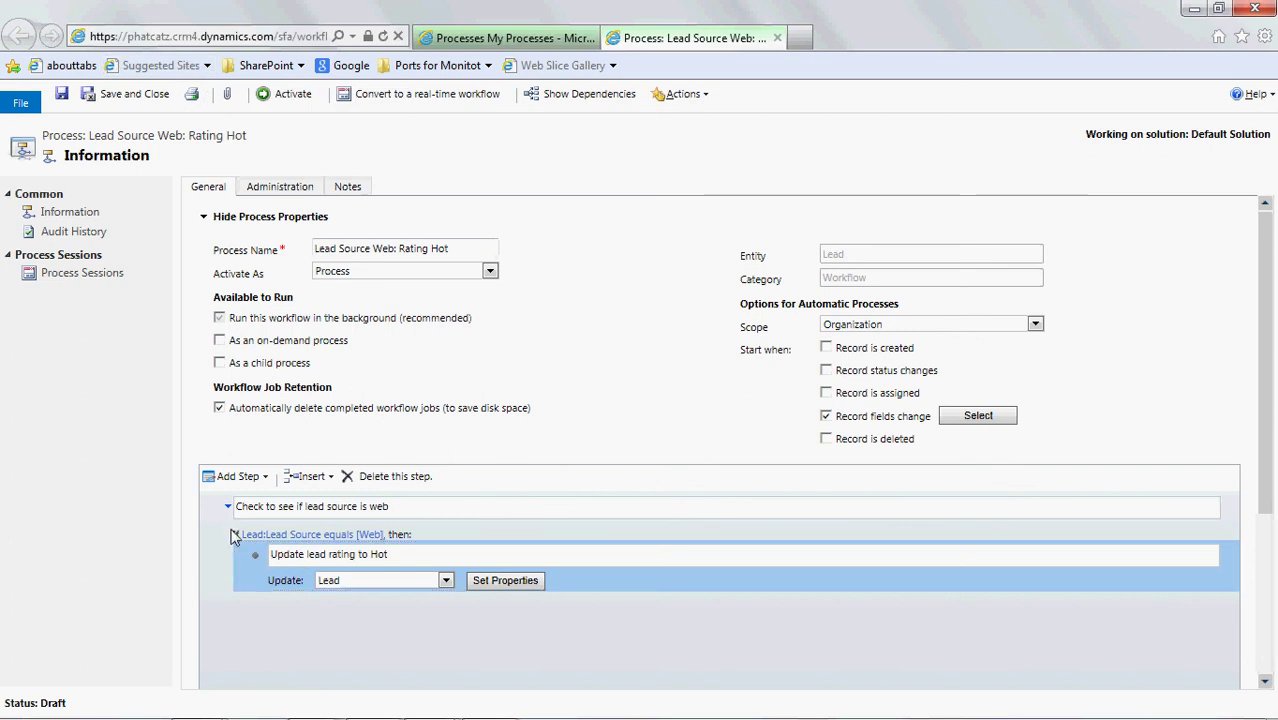
{"action": "left_click", "coordinate": [238, 476]}
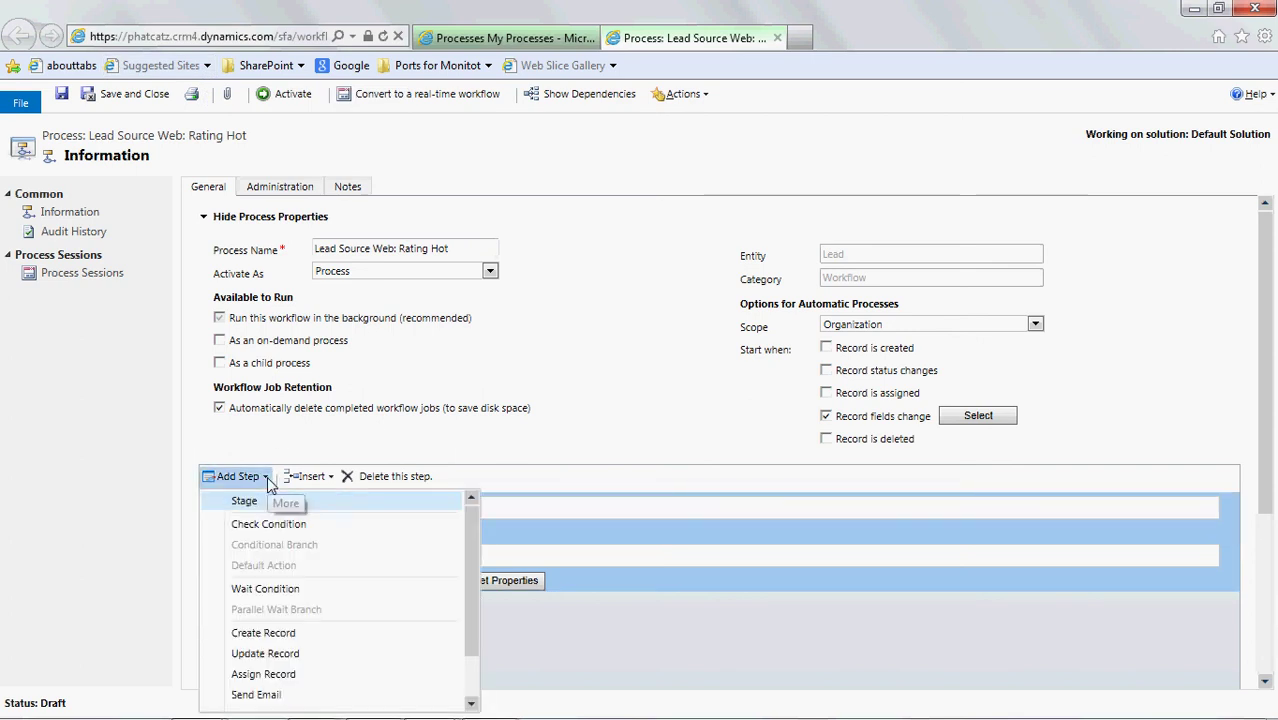
{"action": "scroll", "coordinate": [455, 608], "scroll_direction": "down", "scroll_amount": 2}
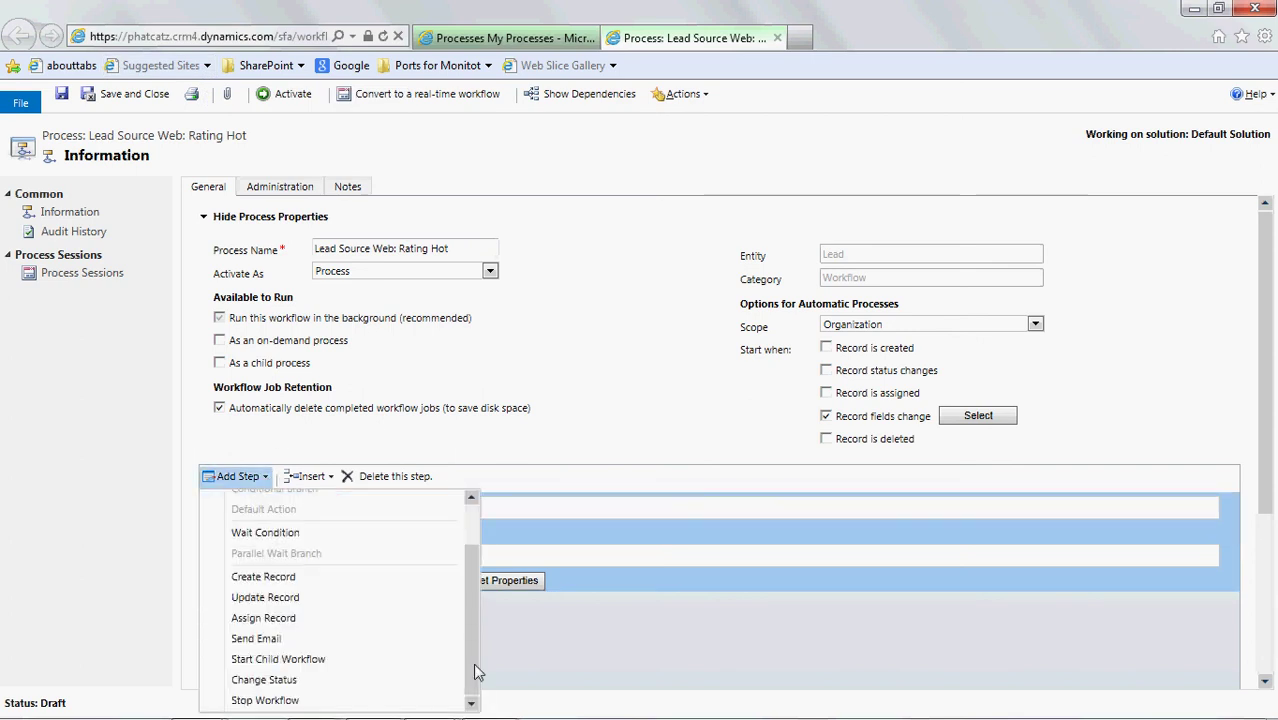
{"action": "left_click", "coordinate": [402, 704]}
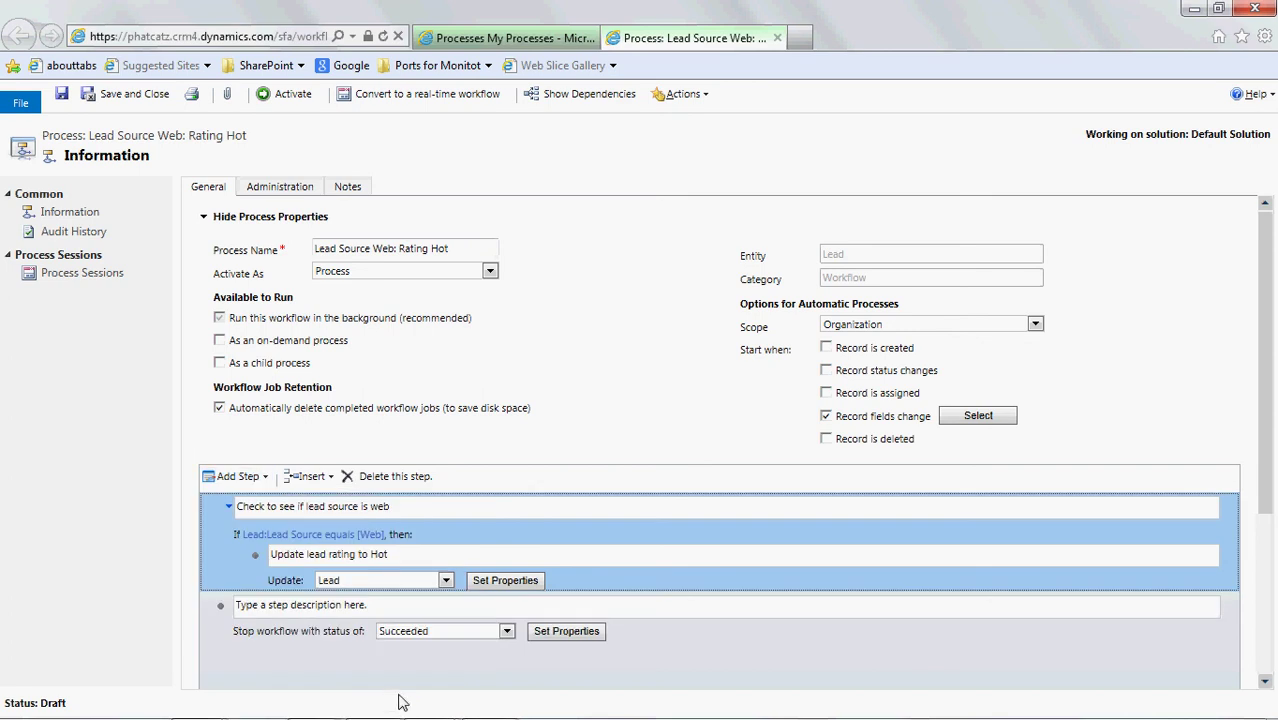
{"action": "left_click", "coordinate": [385, 605]}
{"action": "type", "text": "St"}
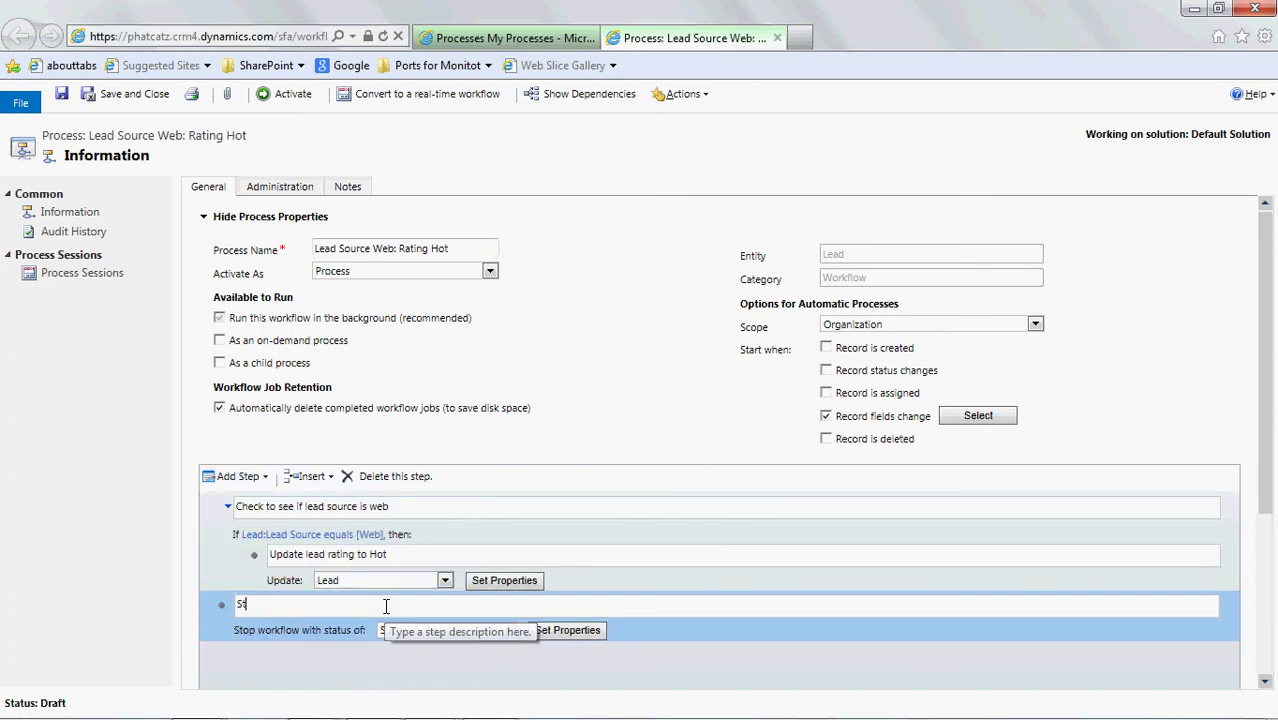
{"action": "type", "text": "op Workflow"}
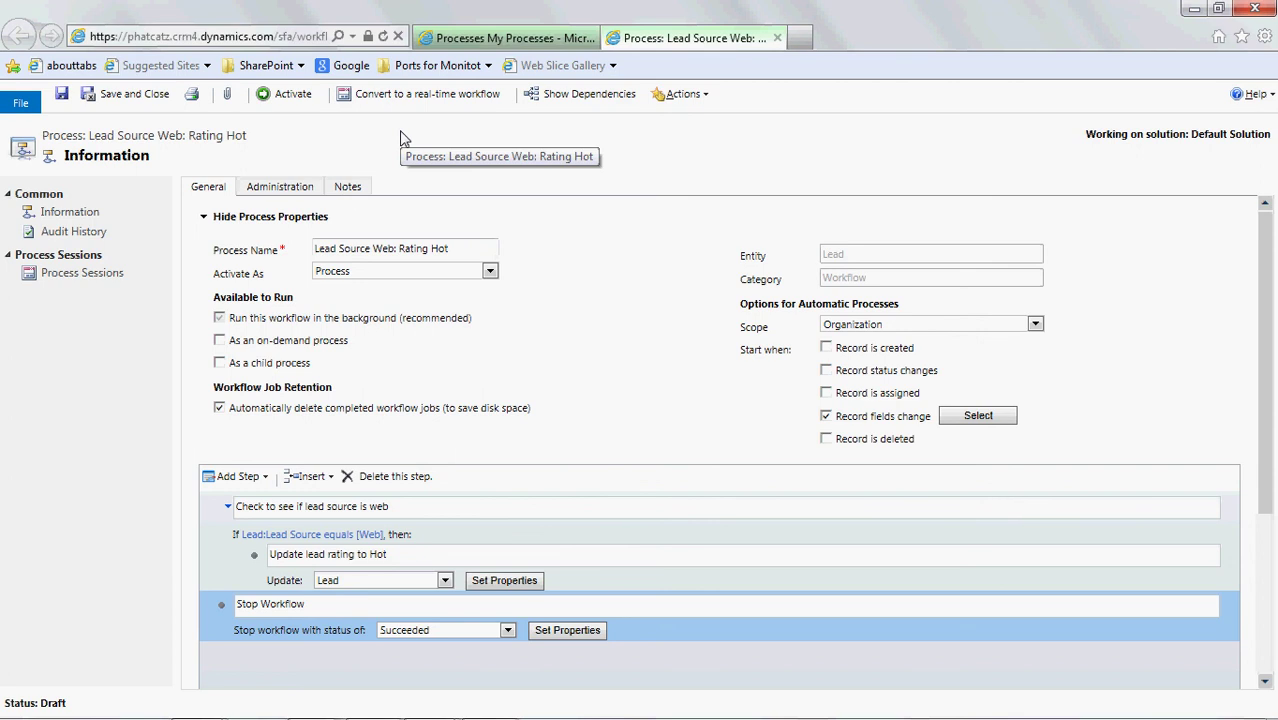
{"action": "left_click", "coordinate": [61, 95]}
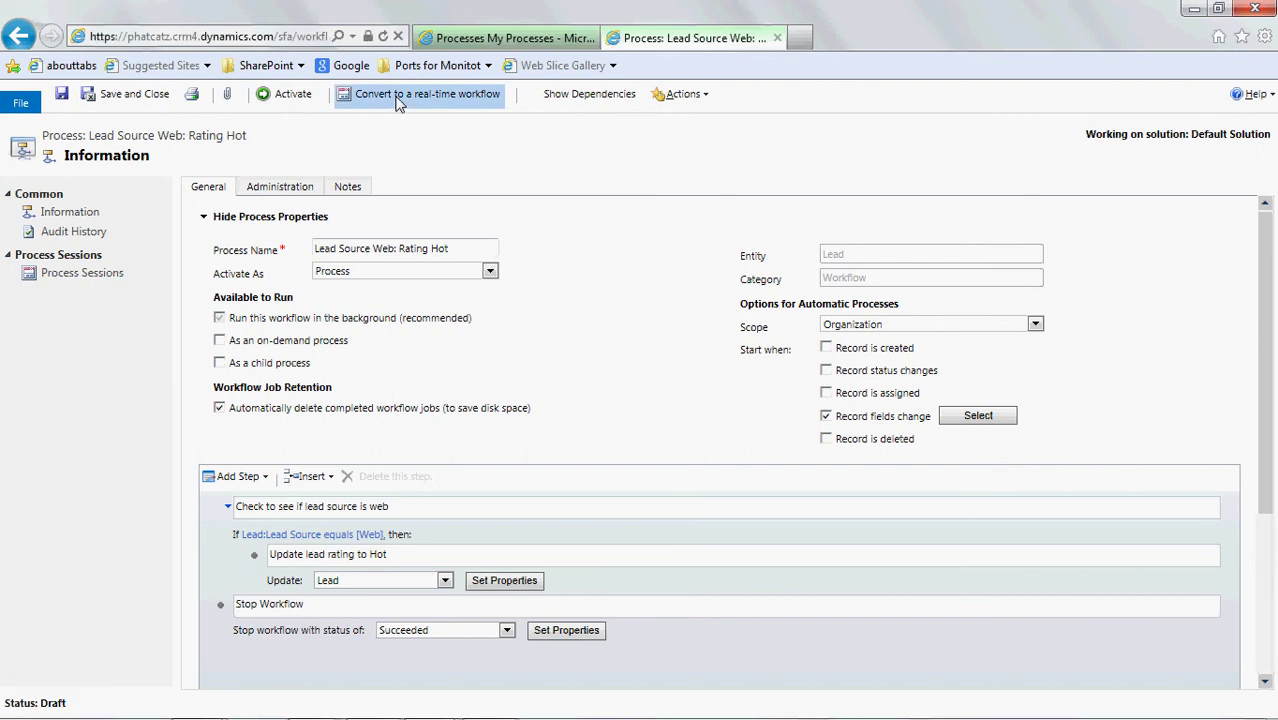
- Convert the process to a real-time workflow and activate it
{"action": "left_click", "coordinate": [397, 101]}
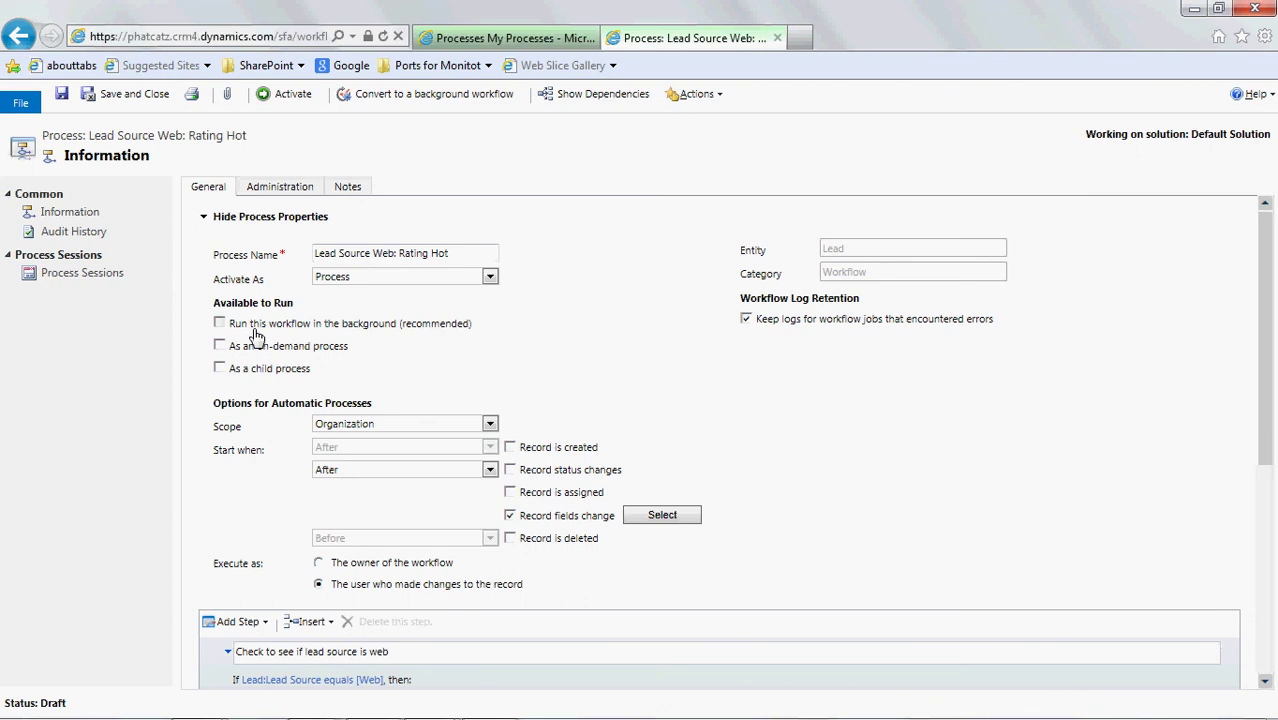
{"action": "left_click", "coordinate": [295, 103]}
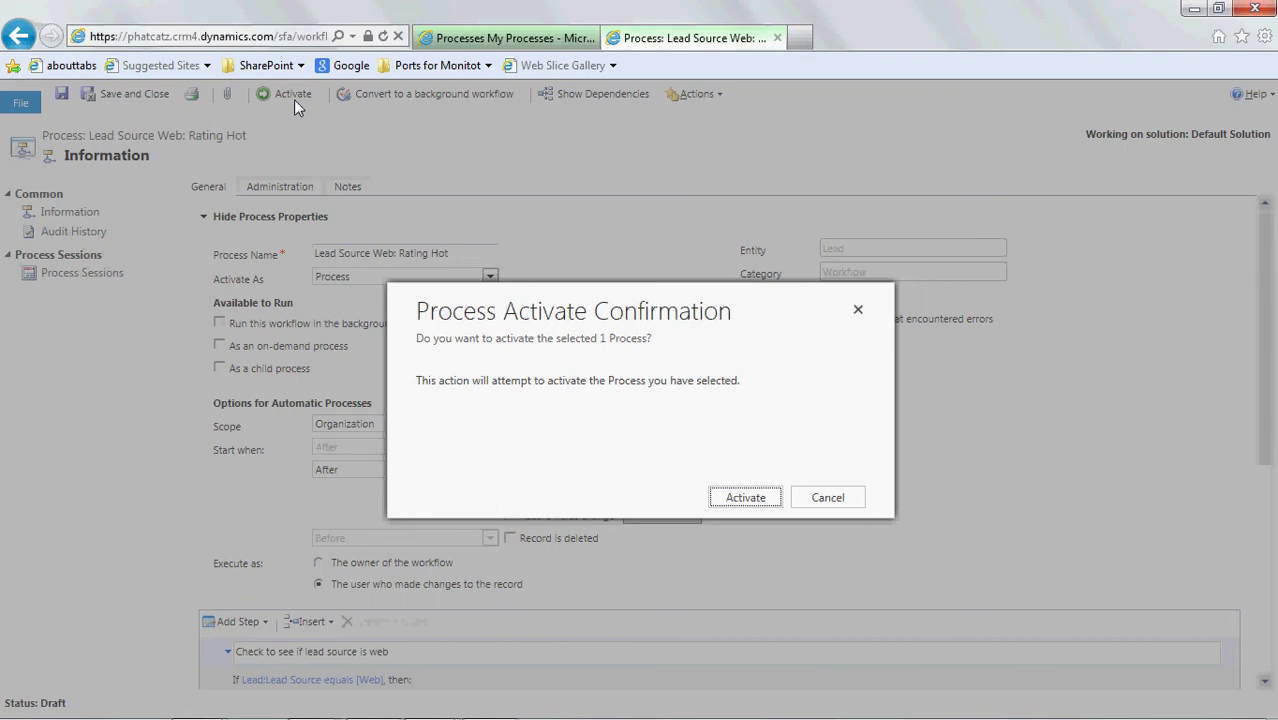
{"action": "left_click", "coordinate": [765, 506]}
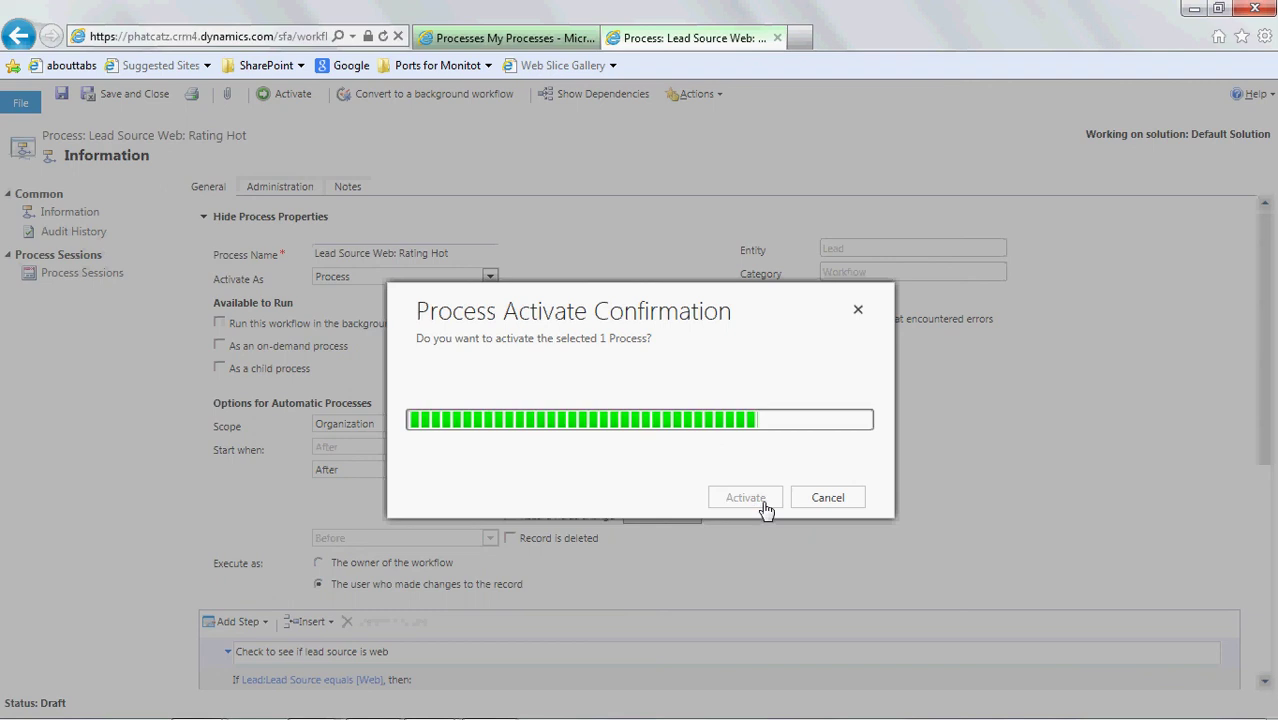